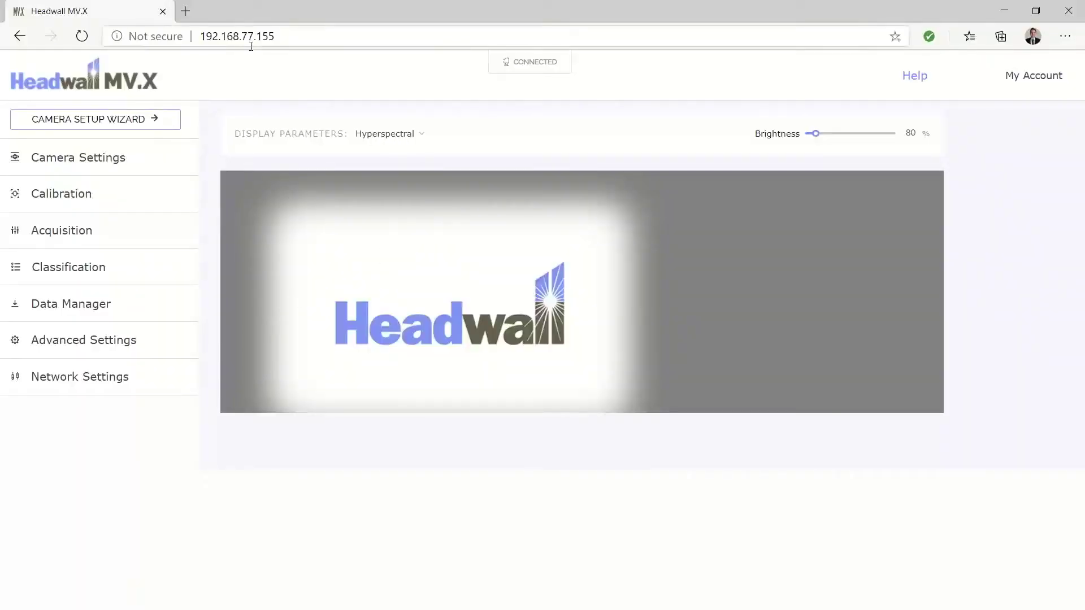
# Show the exposure, frame period, ROI and gain settings and start the LIVE camera feed
pyautogui.click(287, 37)
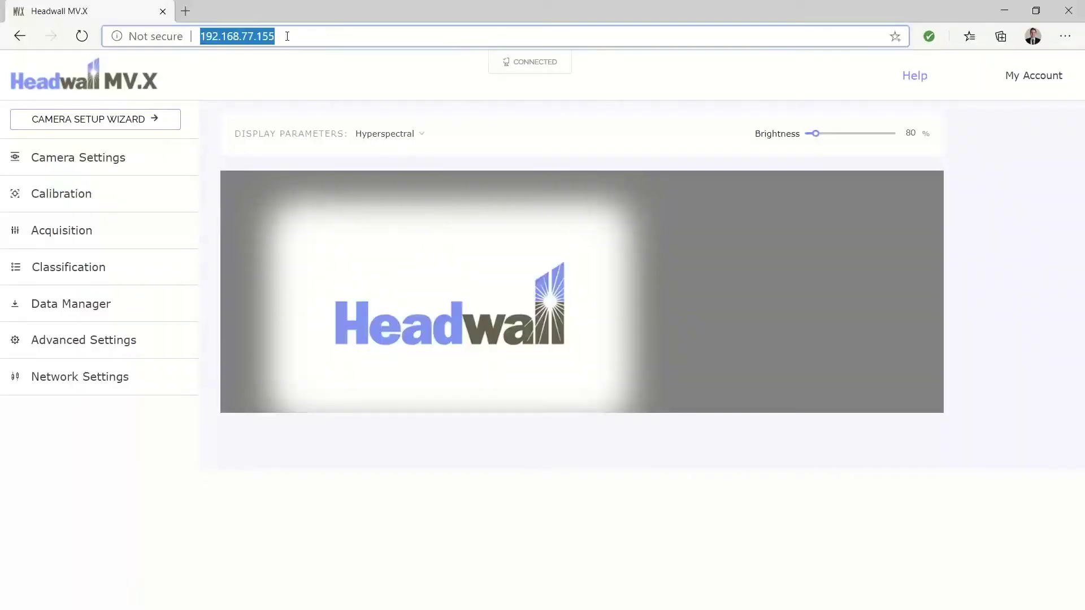
pyautogui.click(341, 41)
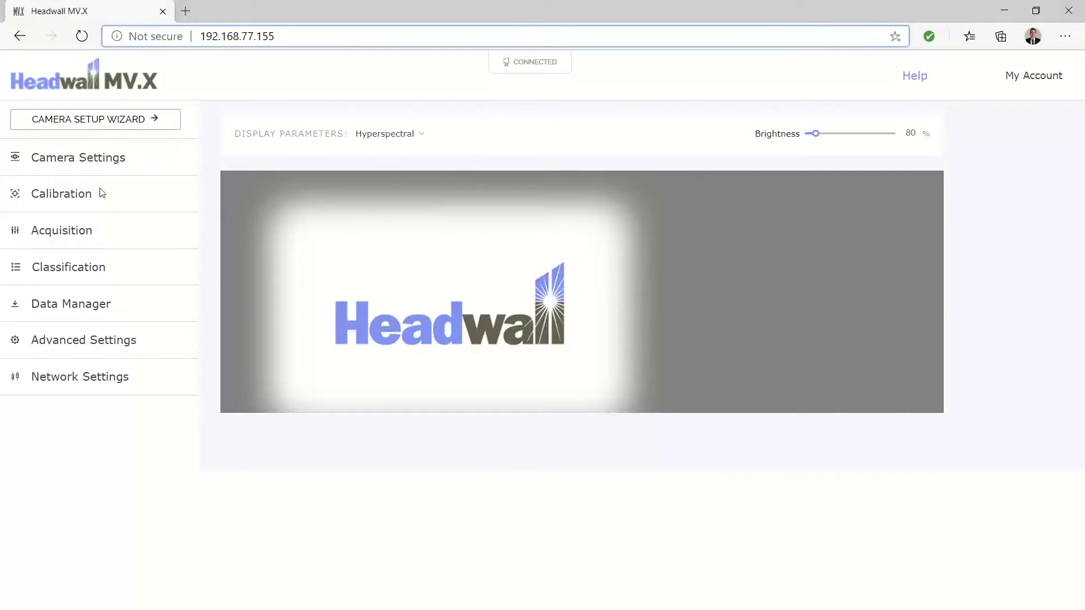
pyautogui.click(73, 161)
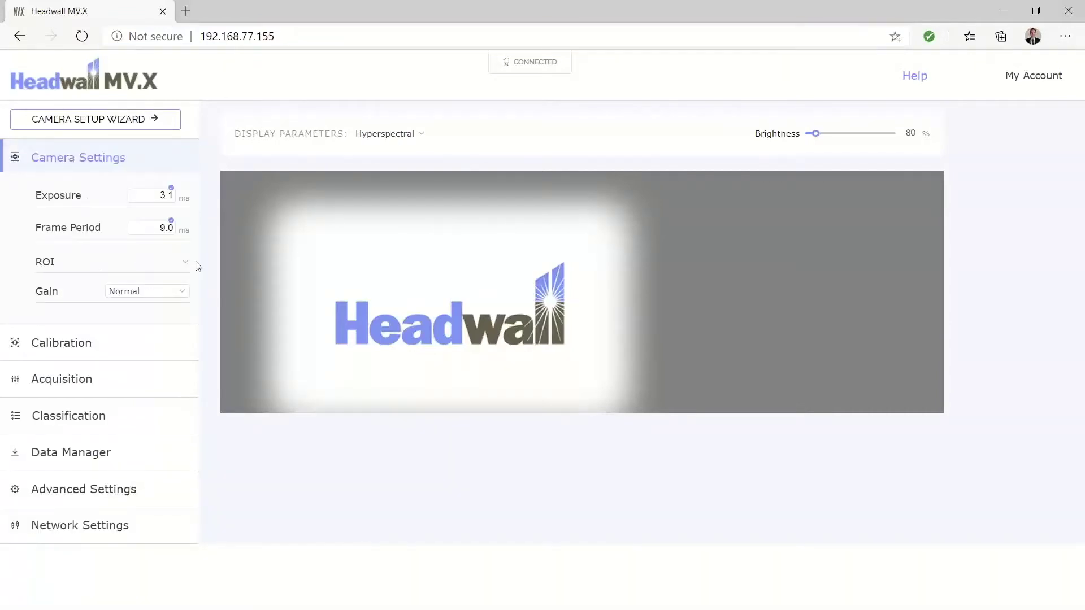
pyautogui.moveTo(248, 401)
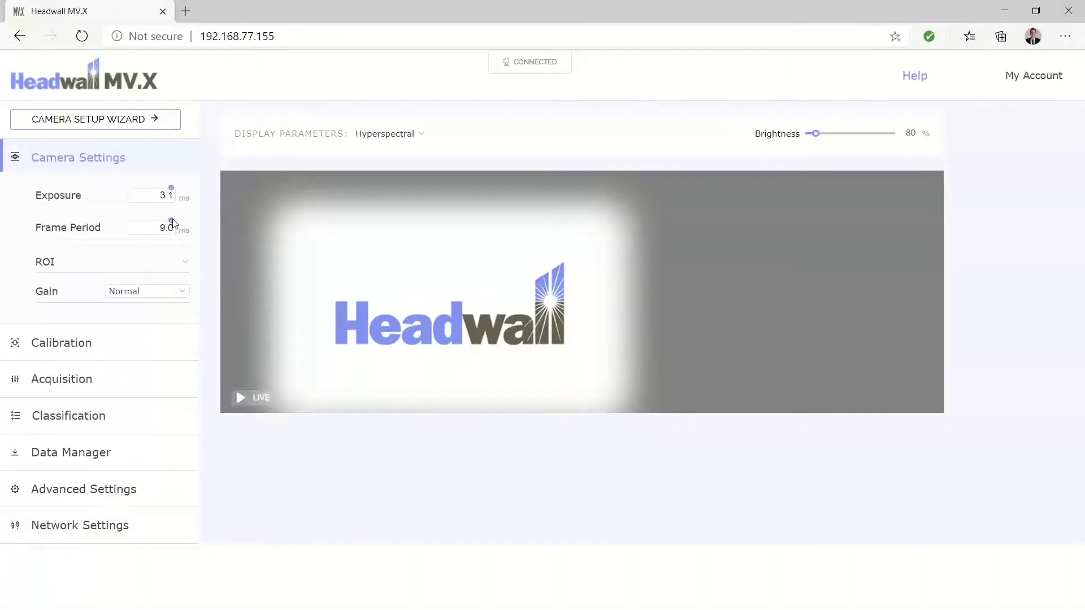
pyautogui.click(249, 401)
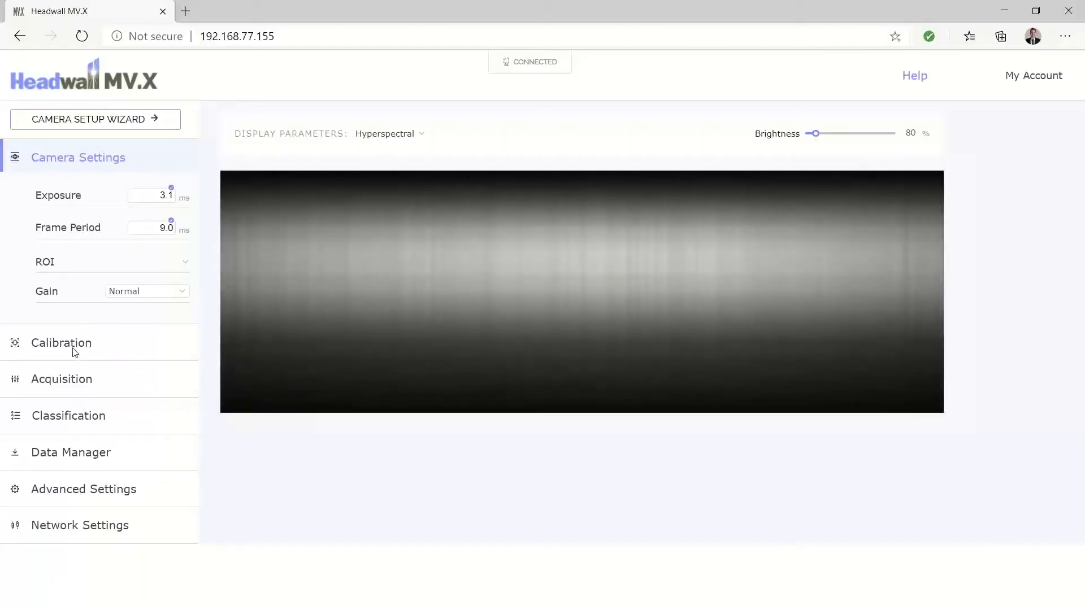
pyautogui.click(62, 343)
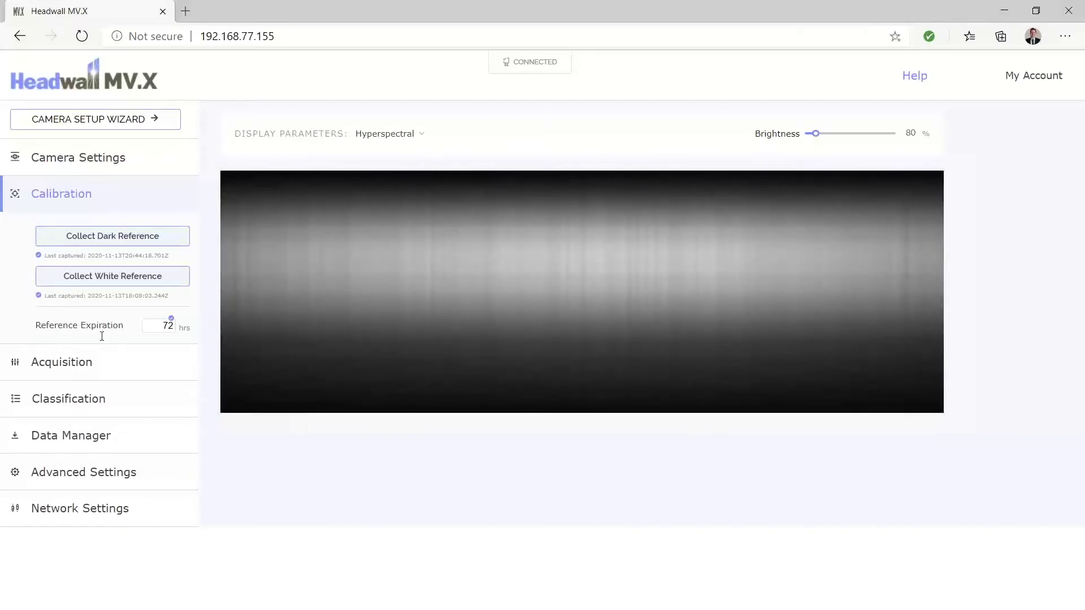
# Collect a new white reference in the Calibration section
pyautogui.click(123, 278)
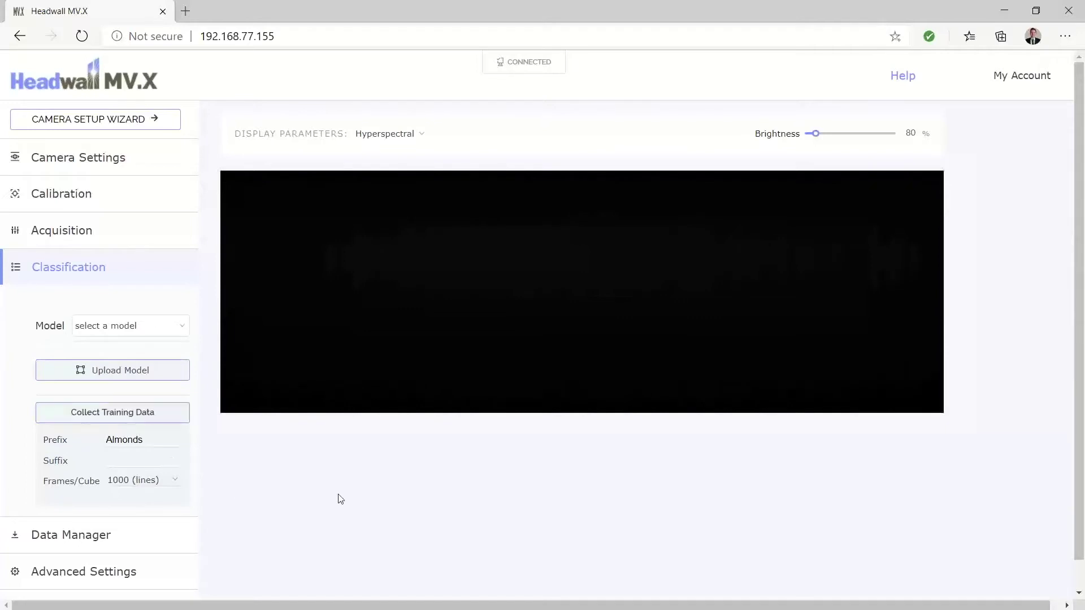
pyautogui.moveTo(150, 442); pyautogui.dragTo(106, 442)
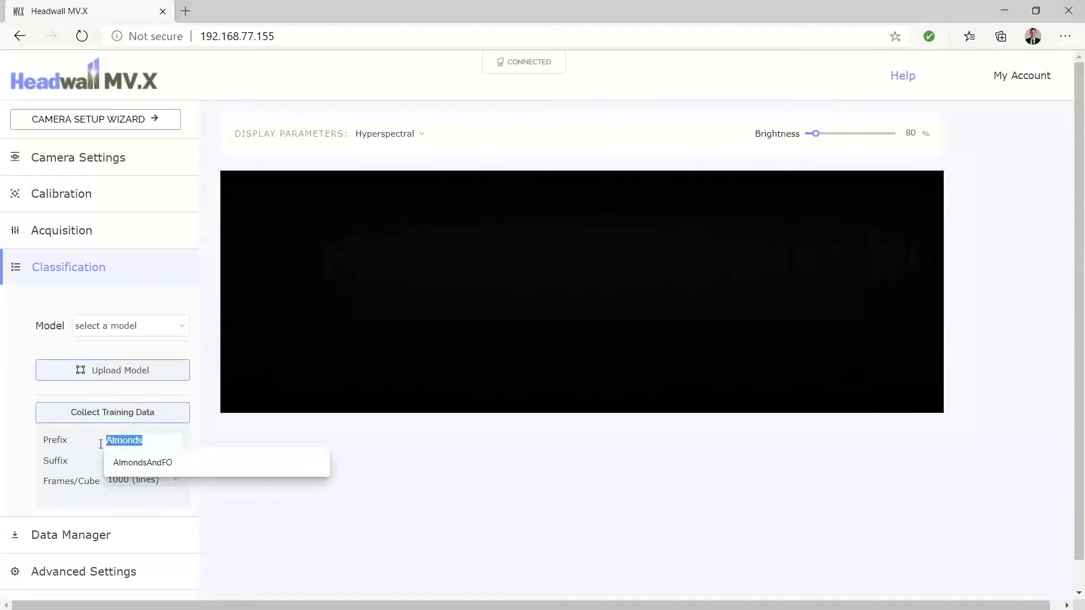
pyautogui.click(162, 438)
pyautogui.click(495, 461)
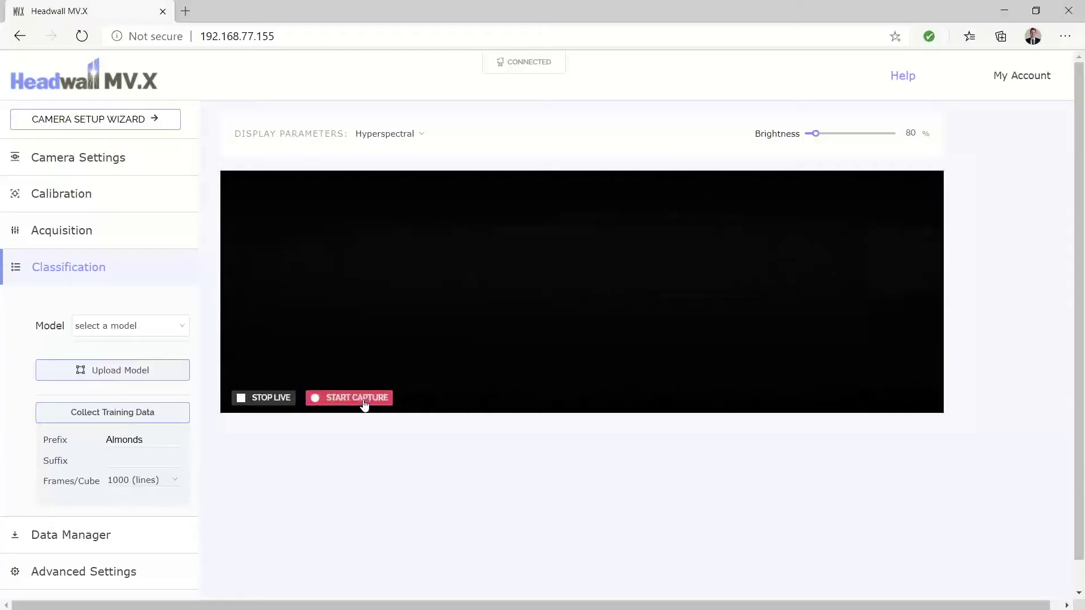
# Start capturing almond training data and show the preview as Pseudo RGB at 364% brightness
pyautogui.click(356, 397)
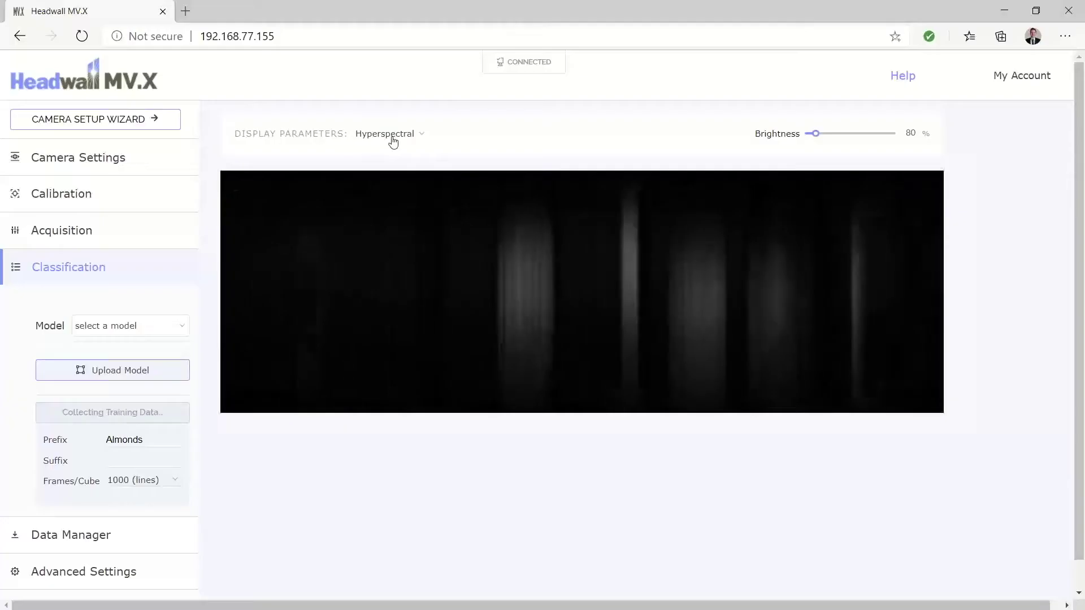
pyautogui.click(393, 136)
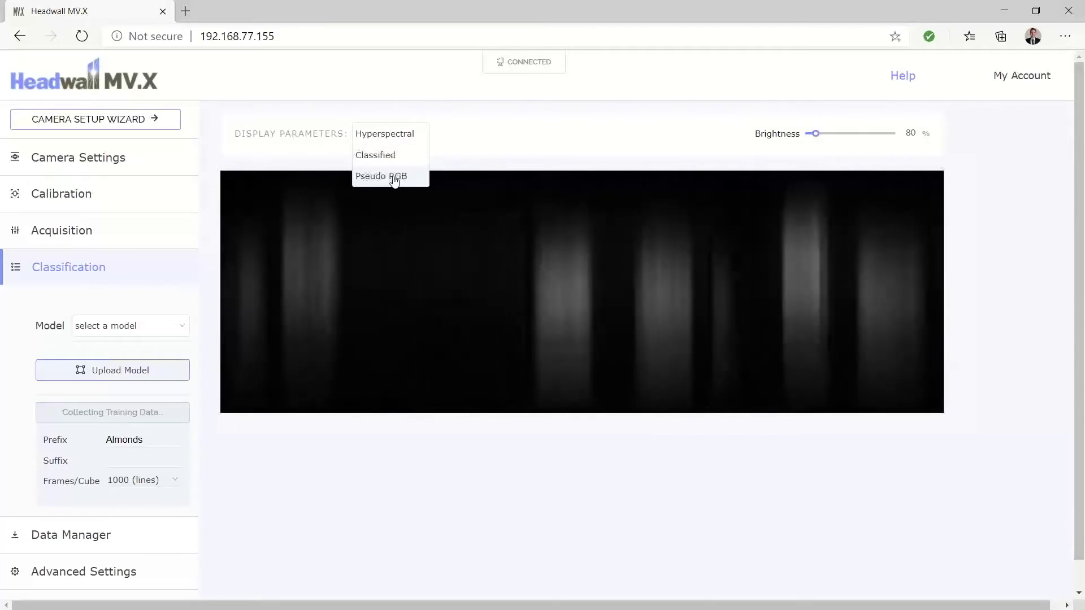
pyautogui.click(393, 177)
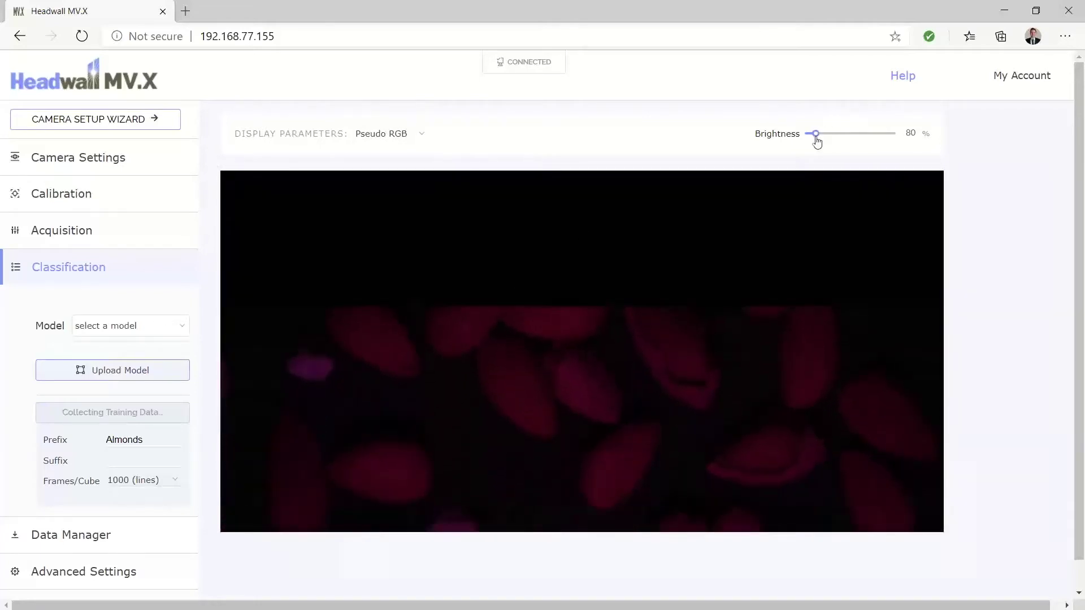
pyautogui.moveTo(816, 136); pyautogui.dragTo(846, 134)
pyautogui.moveTo(942, 218)
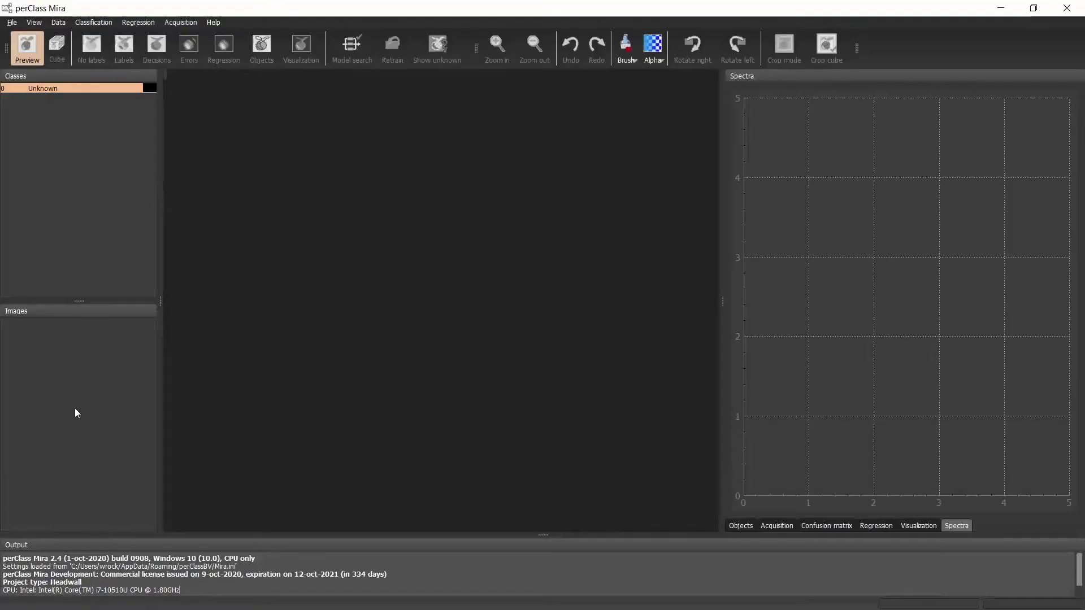
# Add Combined.hdr (1024×2779 pixels, 343 bands) to the project's images
pyautogui.rightClick(77, 415)
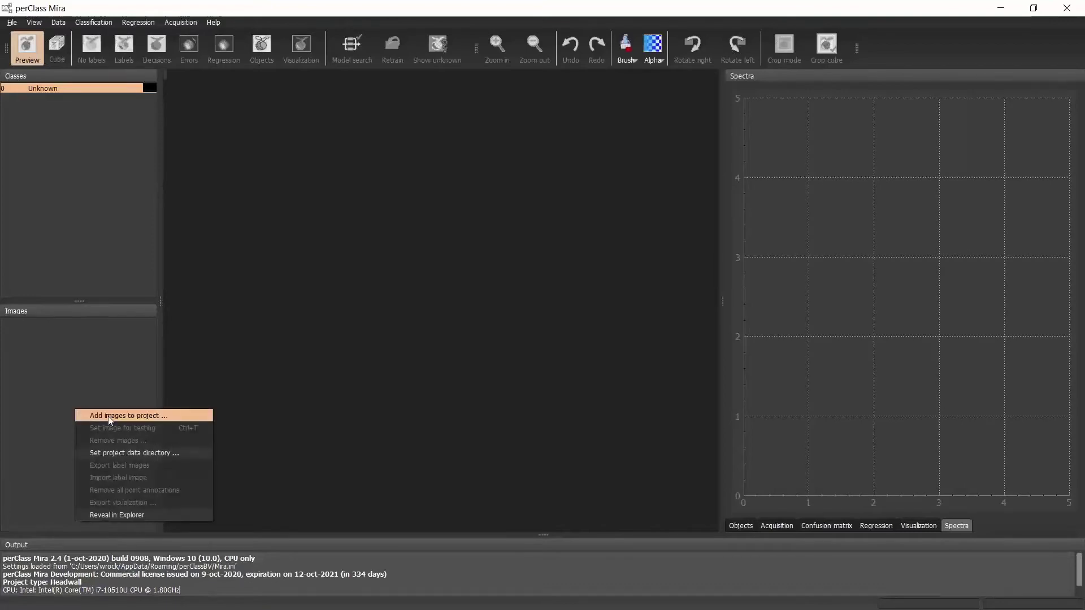
pyautogui.click(95, 418)
pyautogui.click(380, 142)
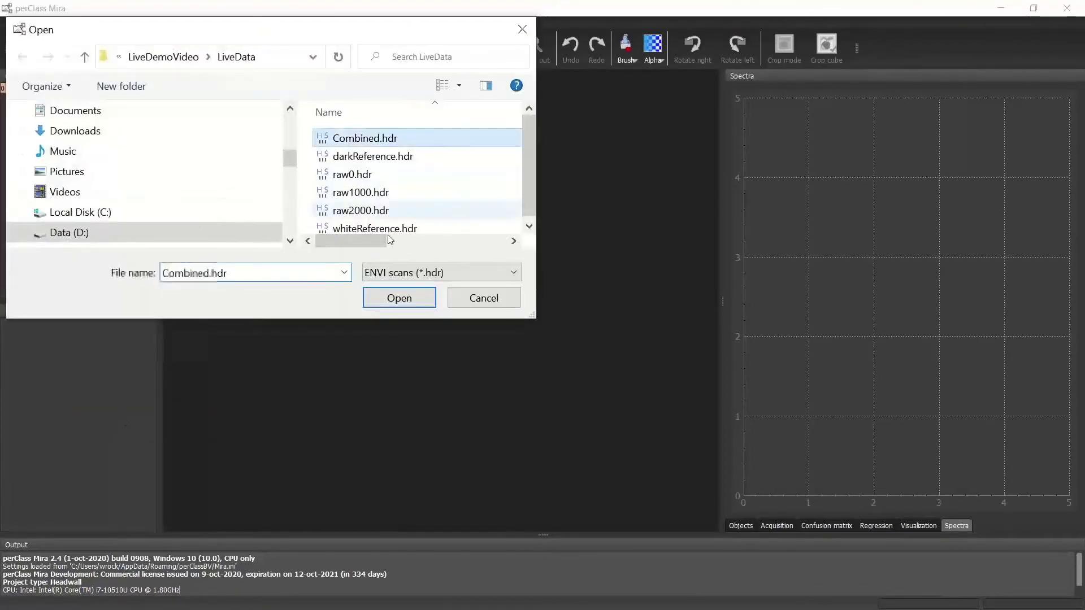
pyautogui.click(406, 301)
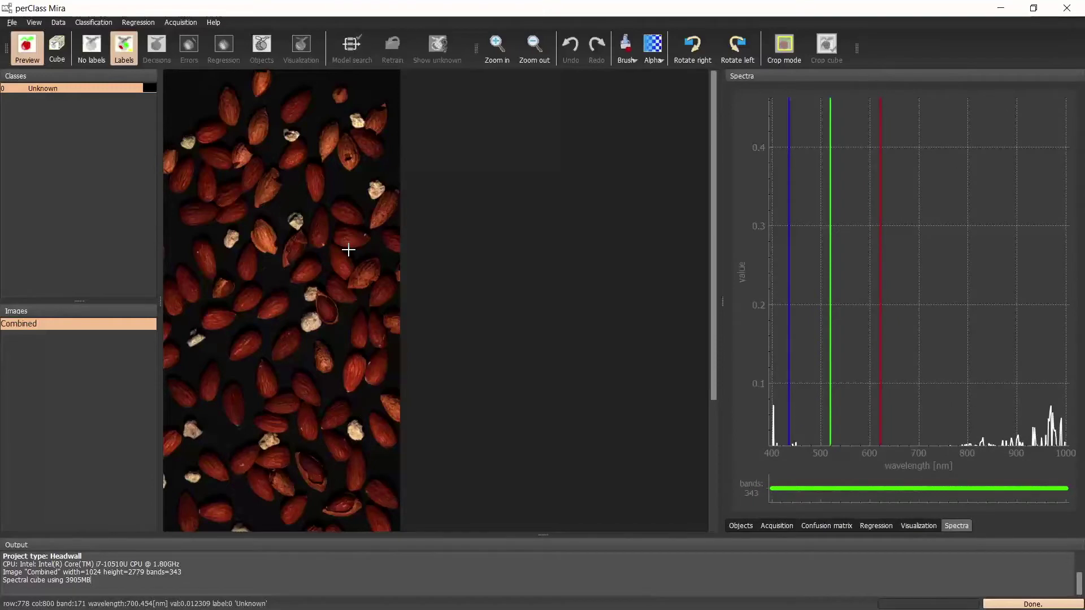
pyautogui.rightClick(67, 129)
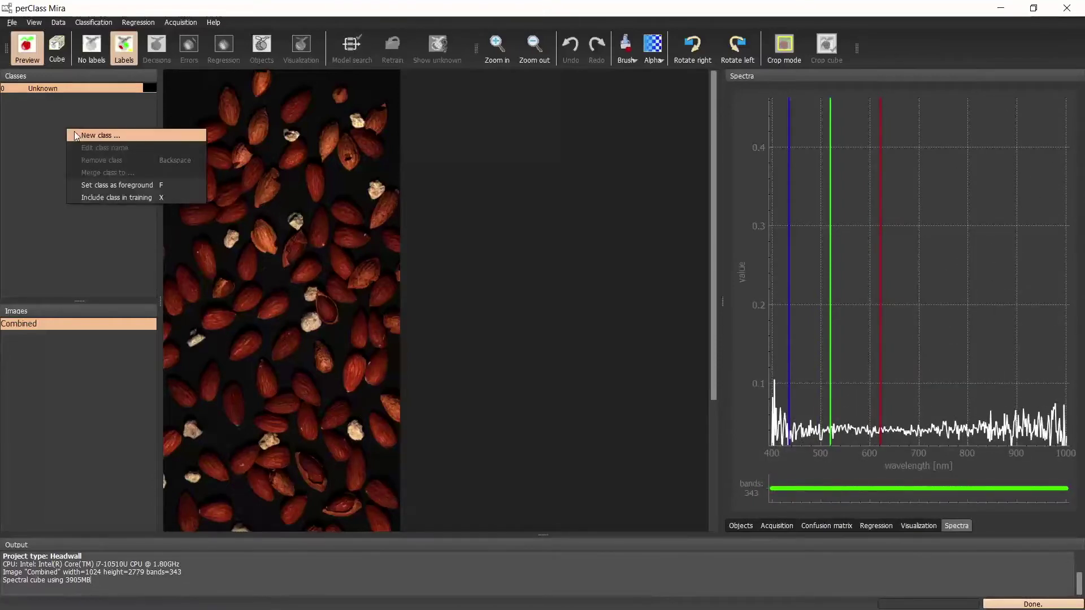
# Create a new class named 'background' and colour it yellow
pyautogui.click(79, 136)
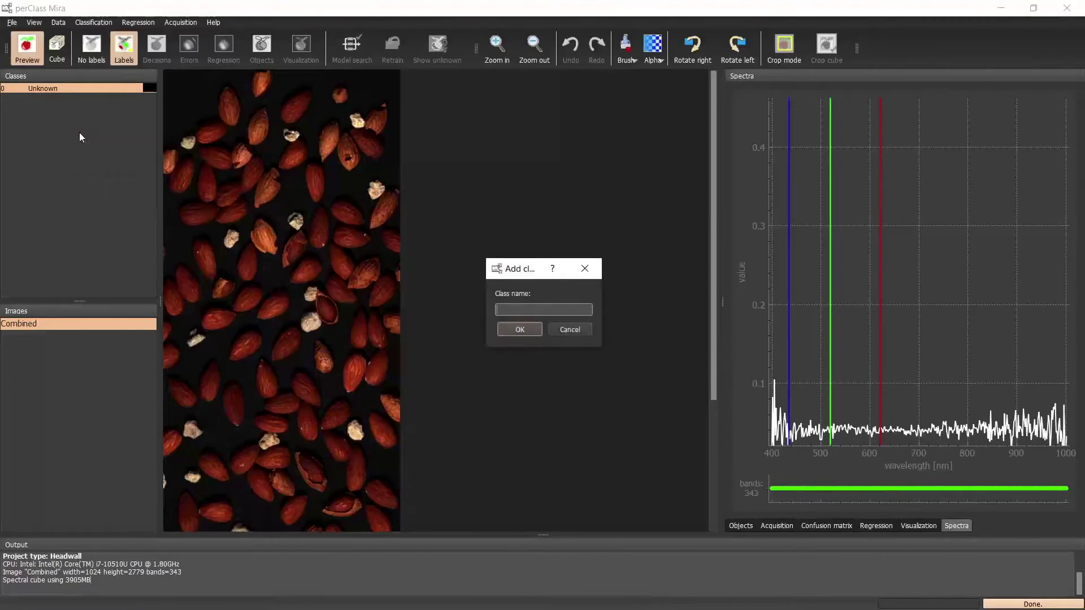
pyautogui.write('background')
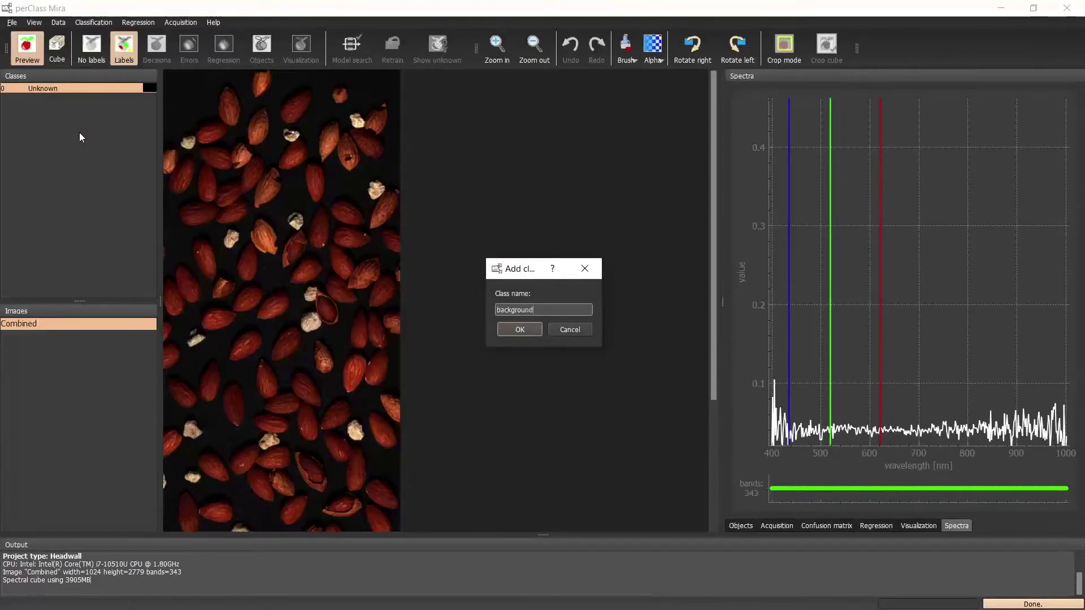
pyautogui.press('Return')
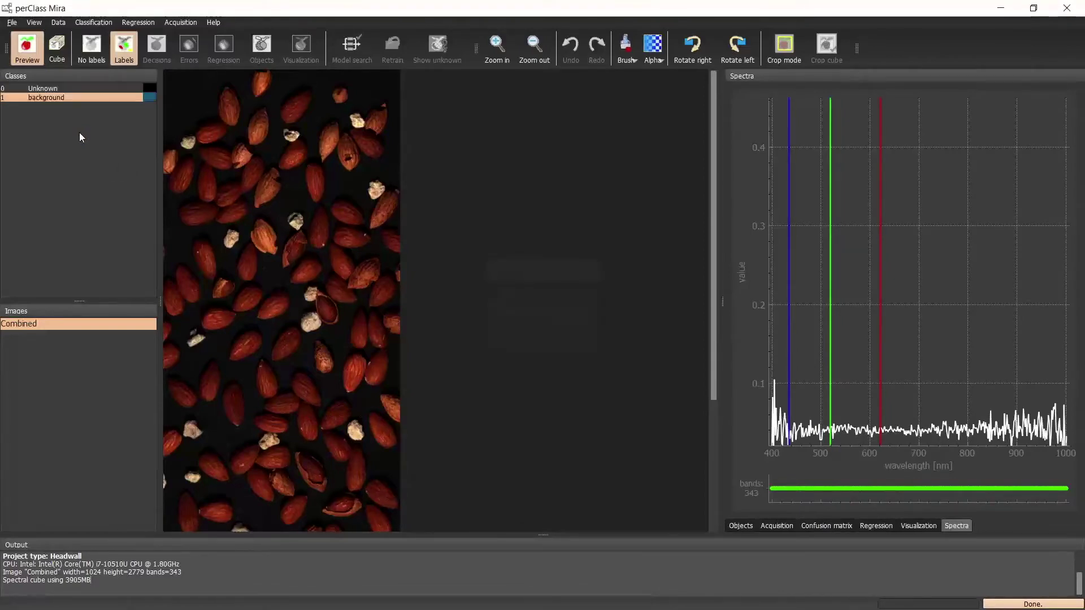
pyautogui.click(150, 97)
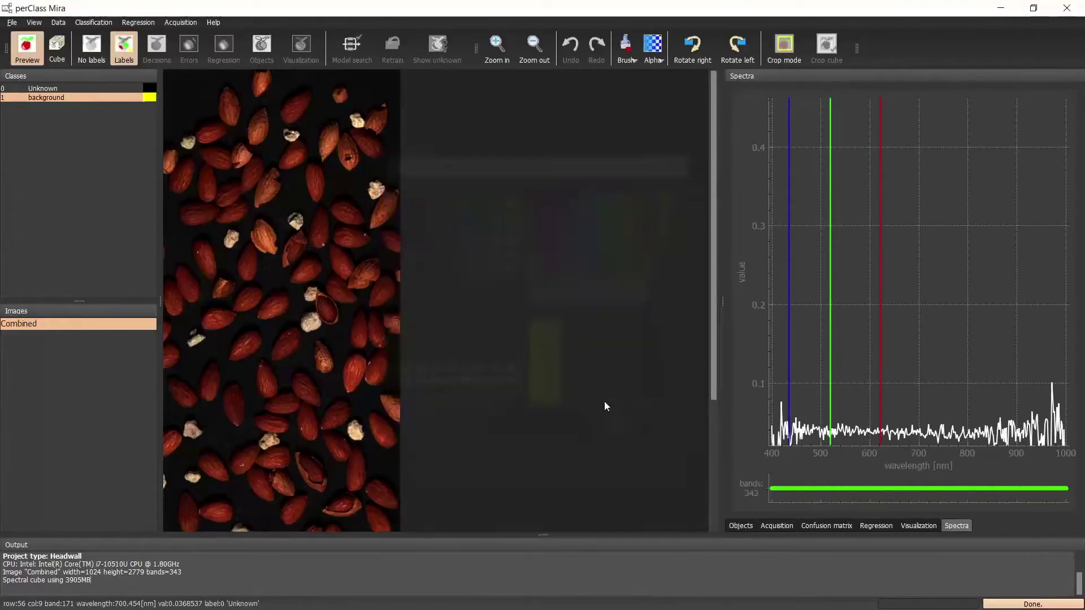
pyautogui.click(613, 429)
# Paint four background strokes on dark areas between the almonds
pyautogui.scroll(3, 225, 114)
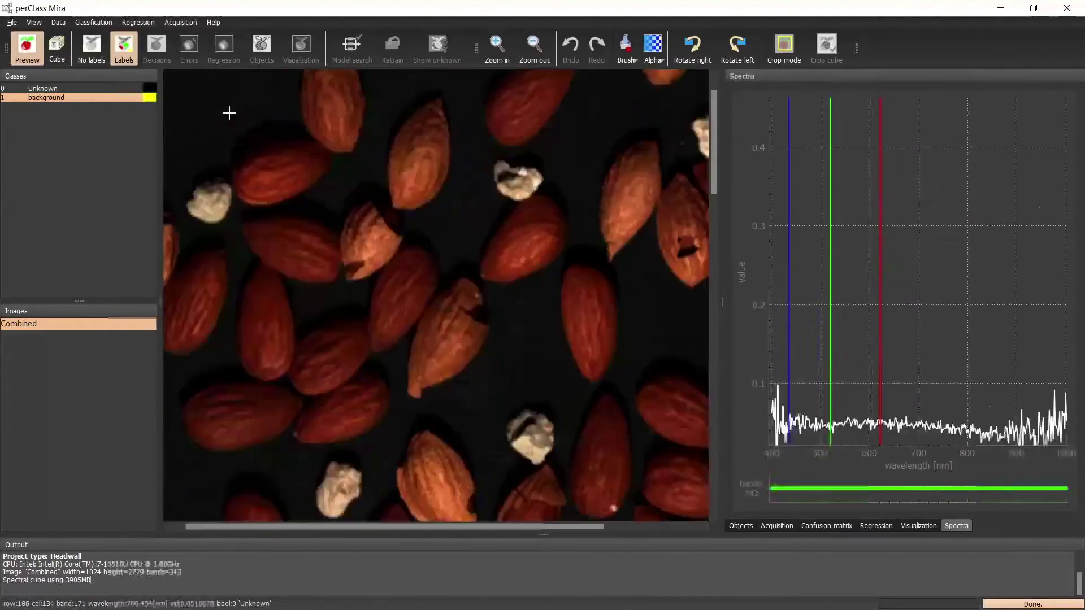
pyautogui.moveTo(214, 133); pyautogui.dragTo(260, 123)
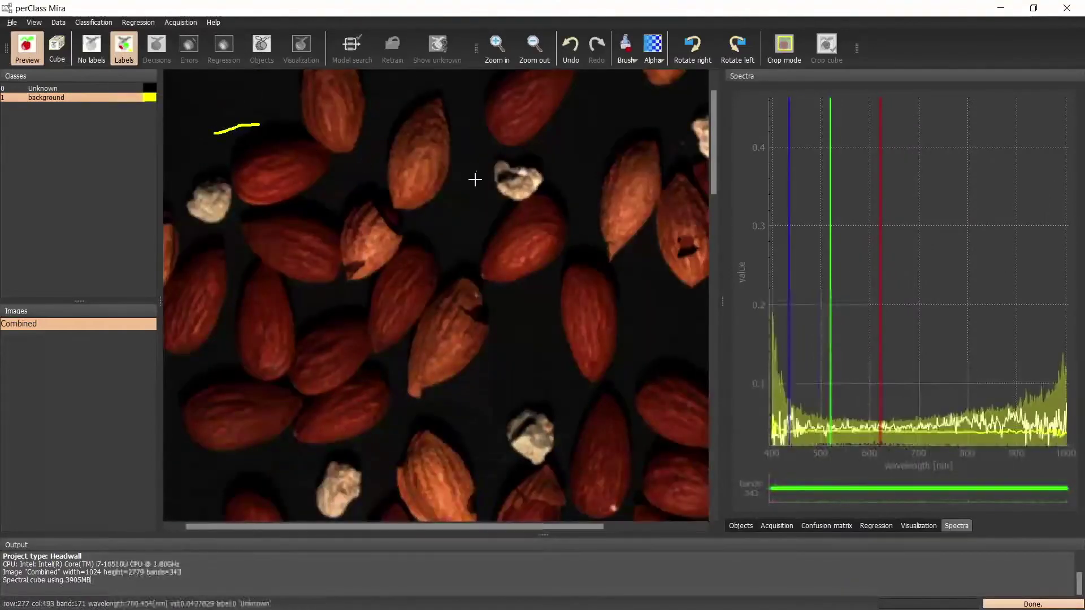
pyautogui.moveTo(469, 183); pyautogui.dragTo(477, 219)
pyautogui.moveTo(518, 313); pyautogui.dragTo(549, 371)
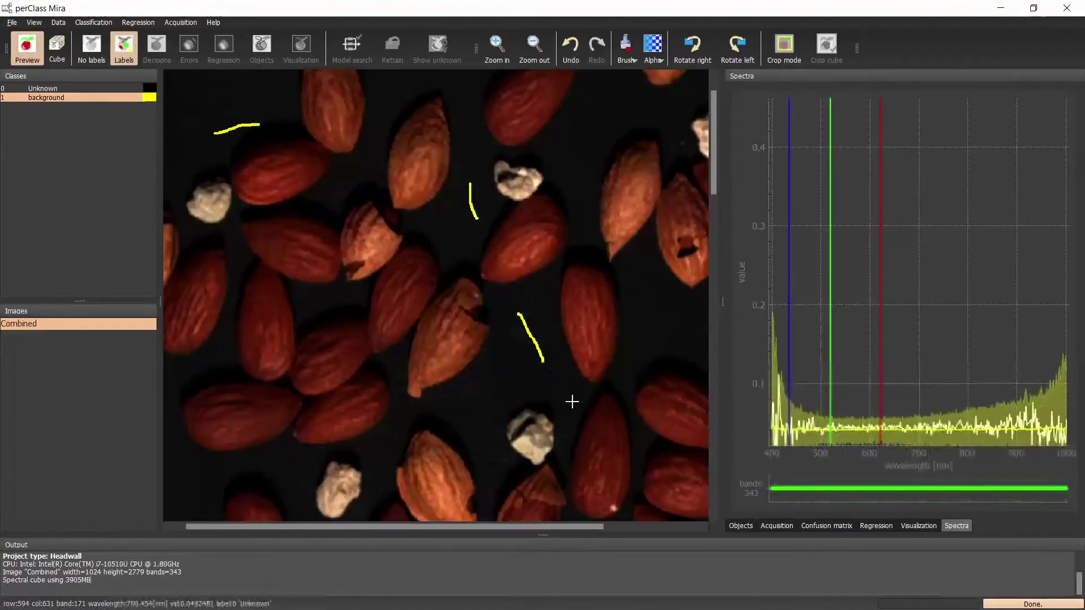
pyautogui.moveTo(663, 355); pyautogui.dragTo(684, 348)
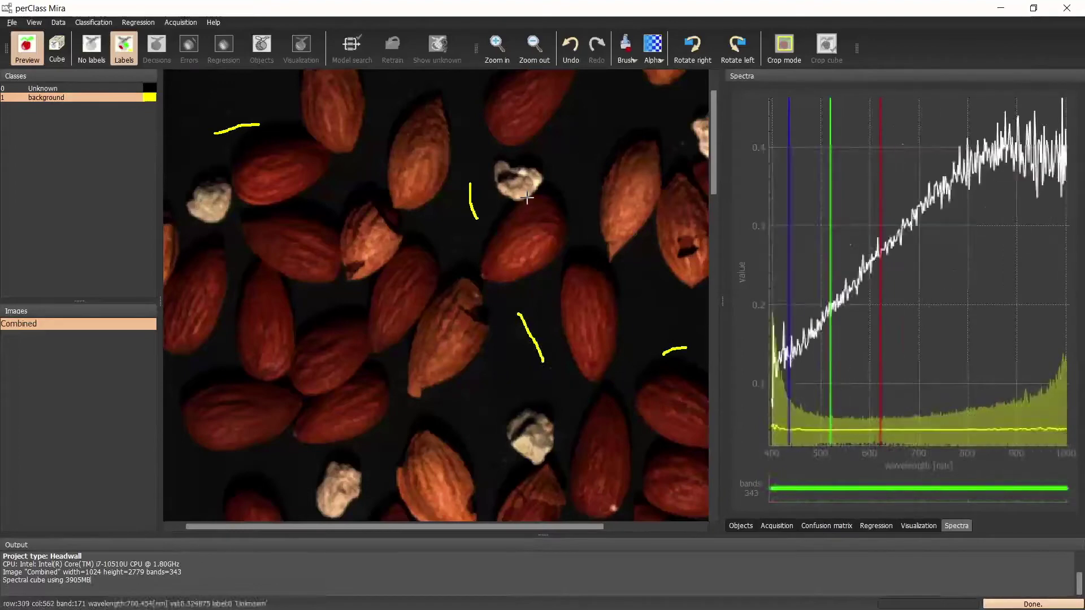
pyautogui.scroll(-2, 527, 196)
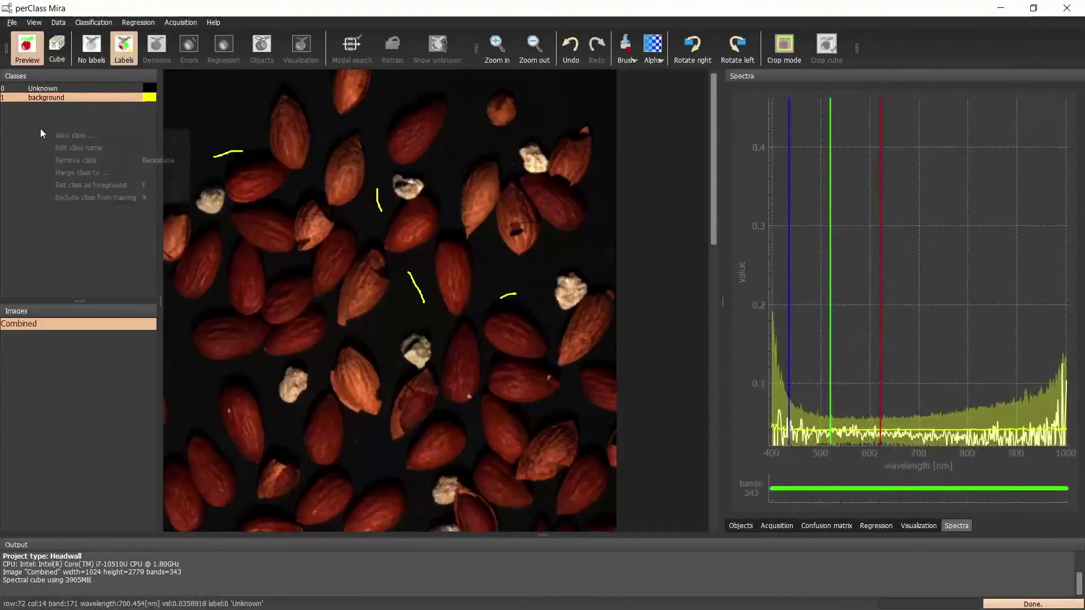
pyautogui.click(65, 136)
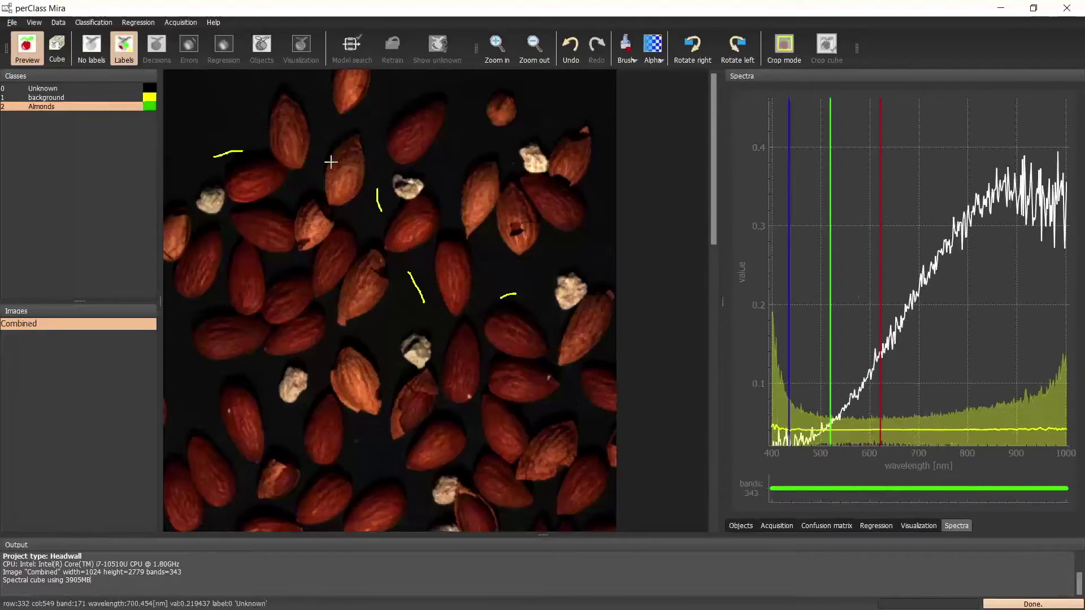
# Set the Almonds class colour to blue
pyautogui.click(149, 106)
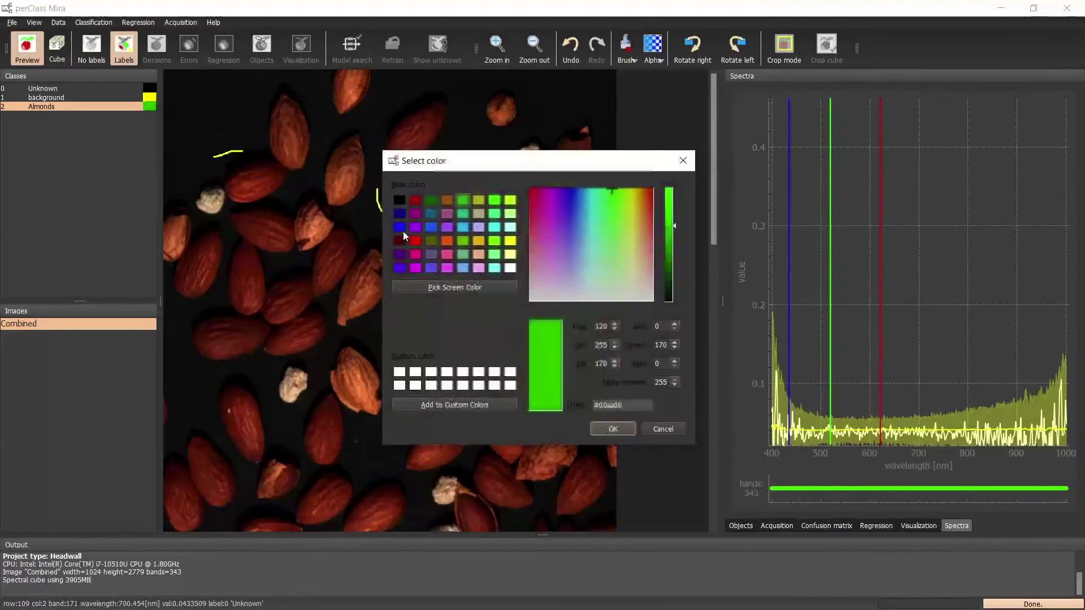
pyautogui.click(401, 230)
pyautogui.click(622, 433)
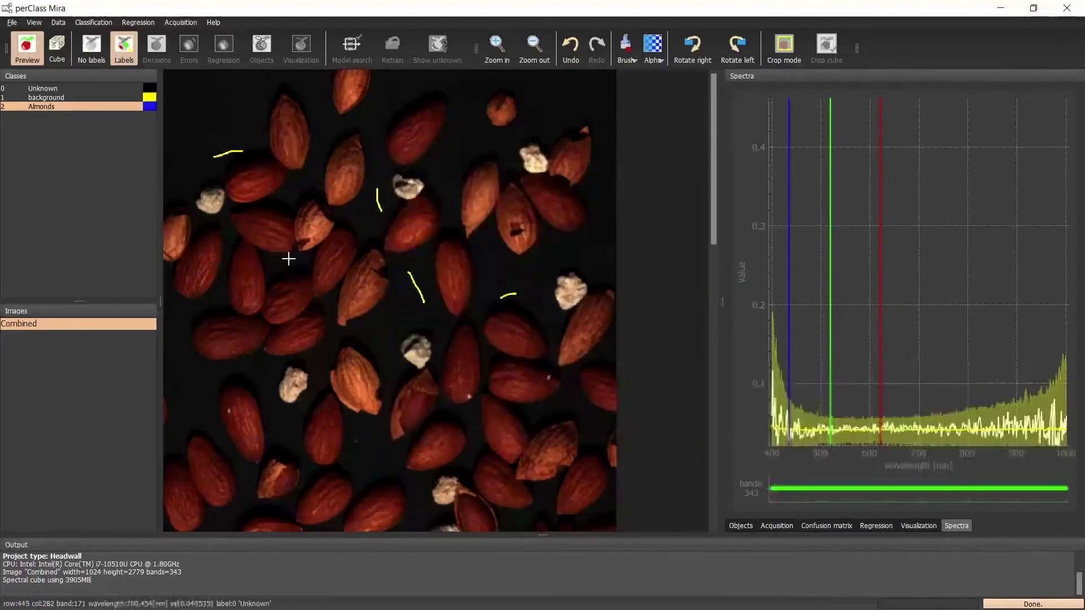
# Brush four Almonds strokes onto different almond kernels across the scan
pyautogui.scroll(2, 341, 260)
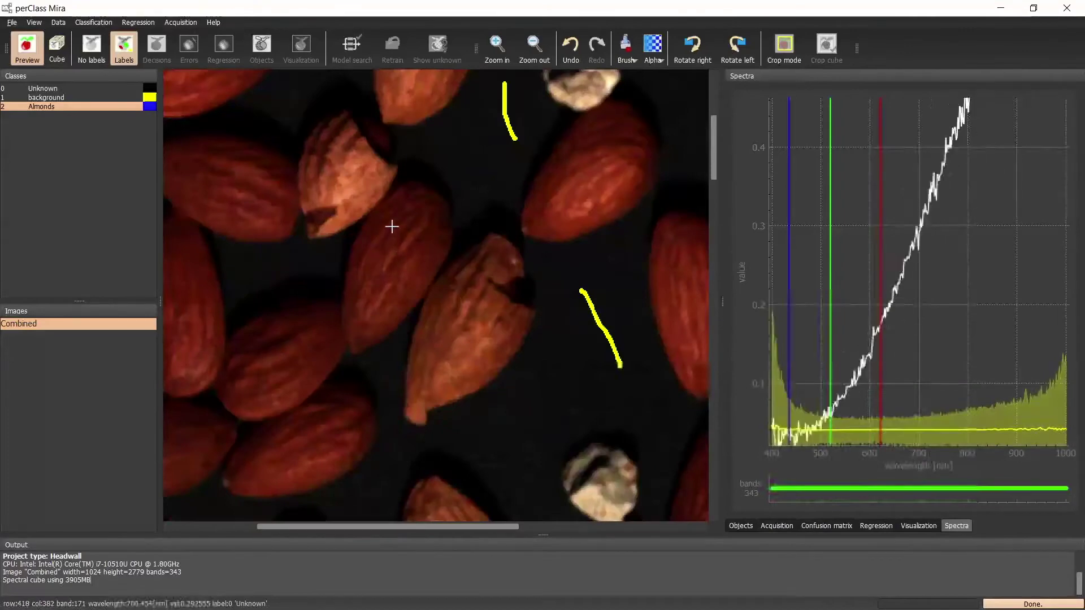
pyautogui.moveTo(382, 217)
pyautogui.mouseDown()
pyautogui.moveTo(396, 247)
pyautogui.moveTo(384, 268)
pyautogui.mouseUp()
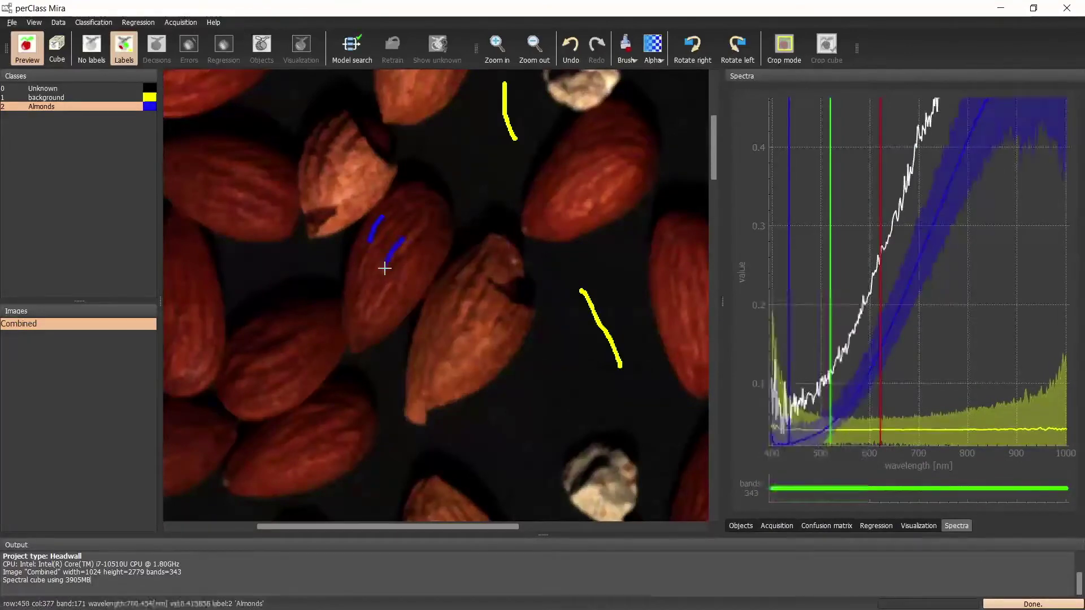
pyautogui.scroll(-5, 408, 286)
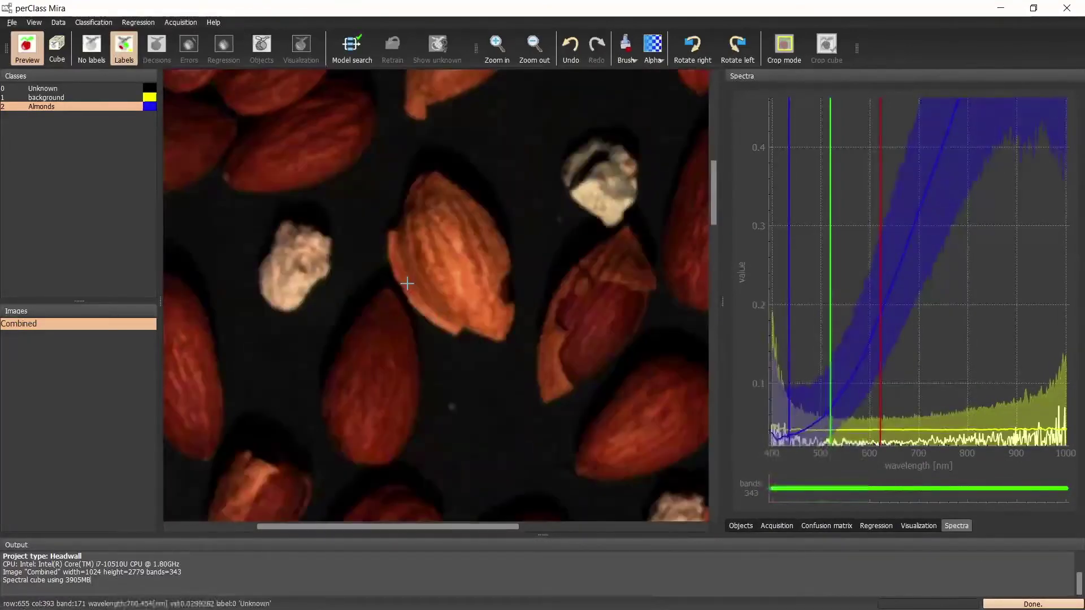
pyautogui.moveTo(365, 324)
pyautogui.mouseDown()
pyautogui.moveTo(377, 387)
pyautogui.moveTo(400, 387)
pyautogui.mouseUp()
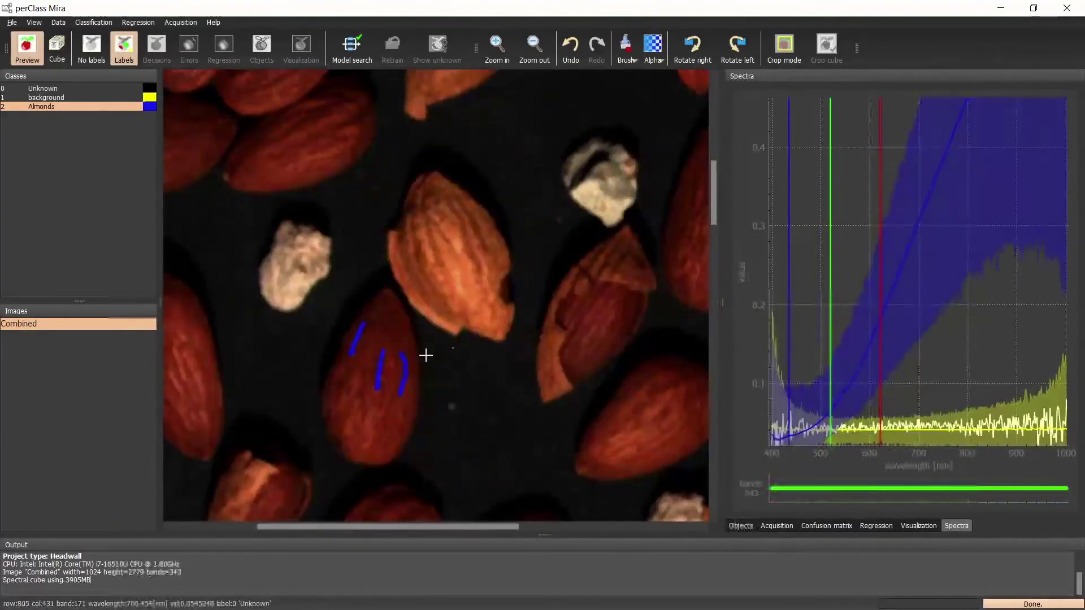
pyautogui.scroll(-6, 426, 355)
pyautogui.moveTo(339, 352); pyautogui.dragTo(353, 346)
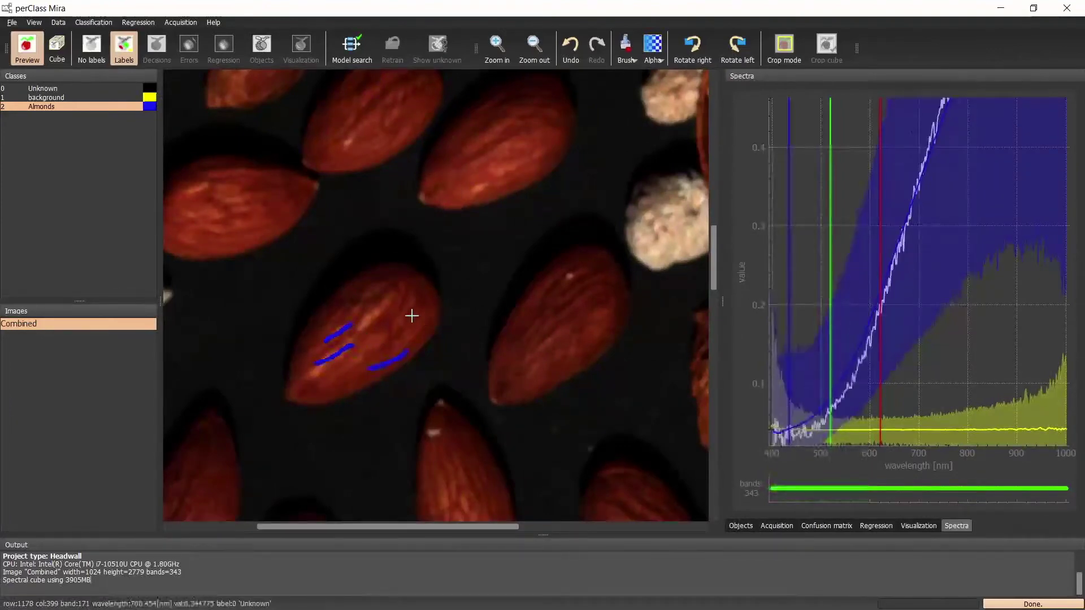
pyautogui.scroll(3, 412, 316)
pyautogui.moveTo(322, 177); pyautogui.dragTo(285, 189)
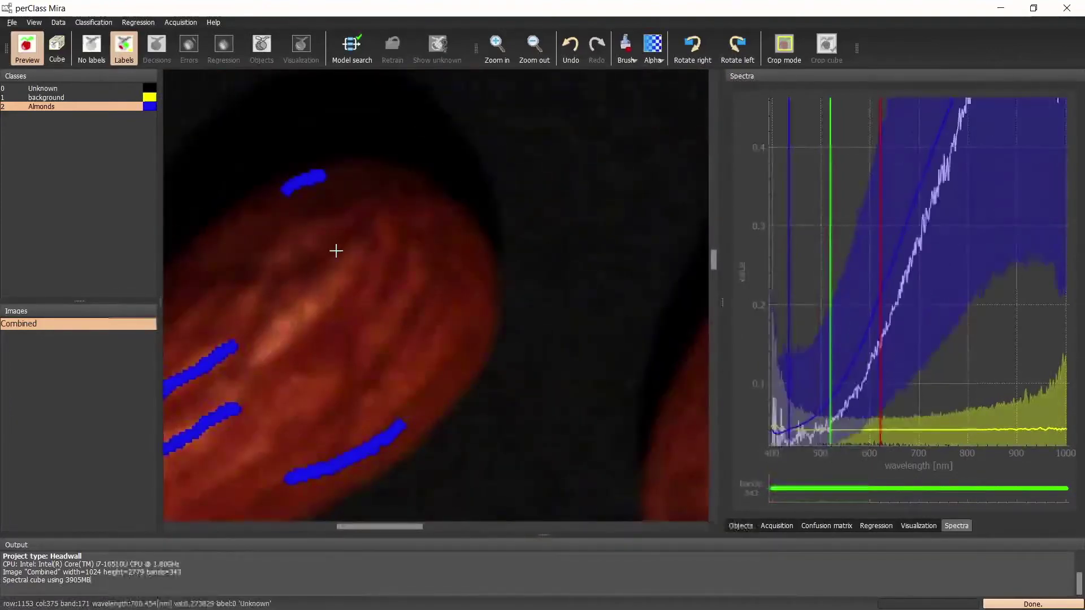
pyautogui.scroll(-5, 335, 251)
# Create a new class named 'Shells' and colour it green
pyautogui.rightClick(68, 151)
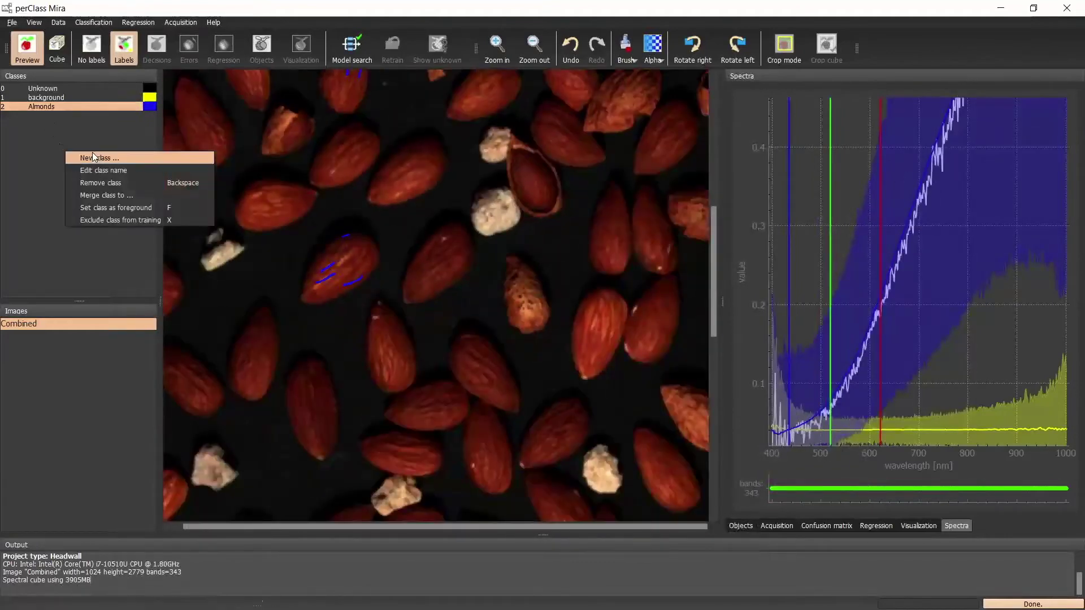
pyautogui.click(93, 156)
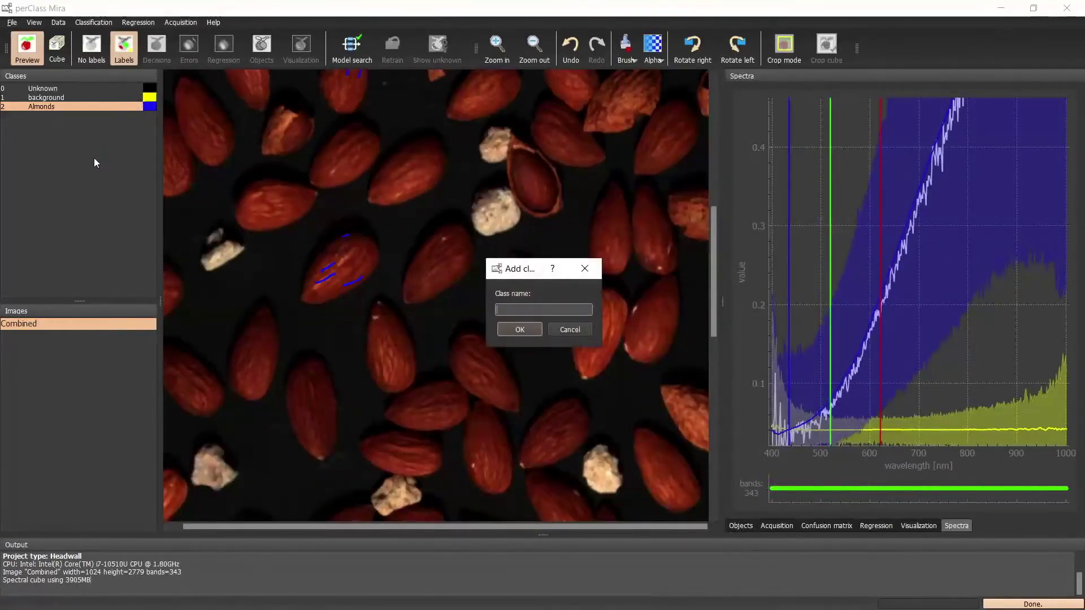
pyautogui.write('Shells')
pyautogui.press('Return')
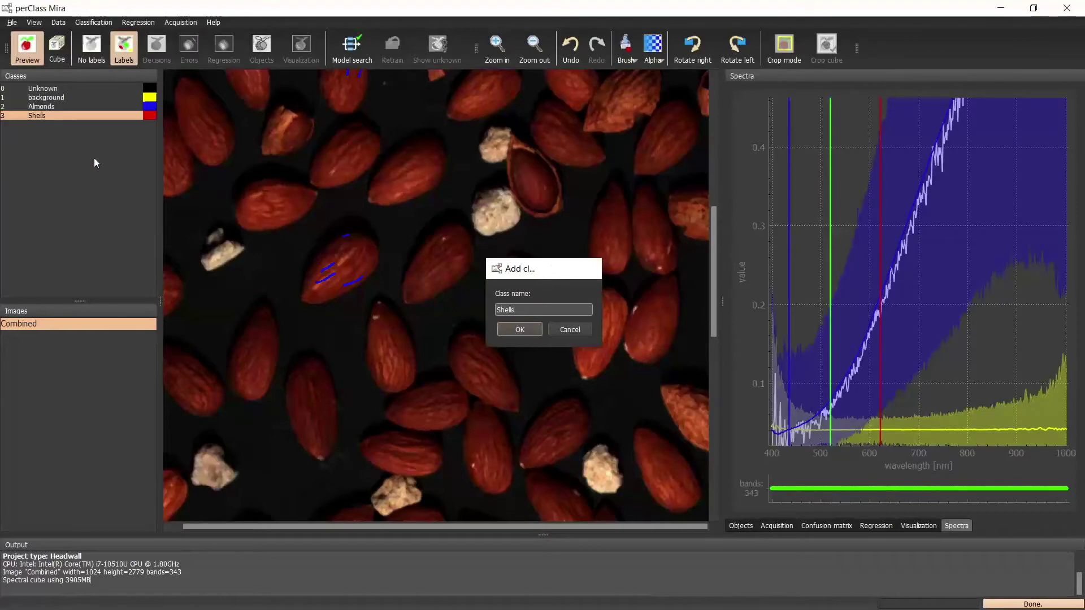
pyautogui.click(148, 116)
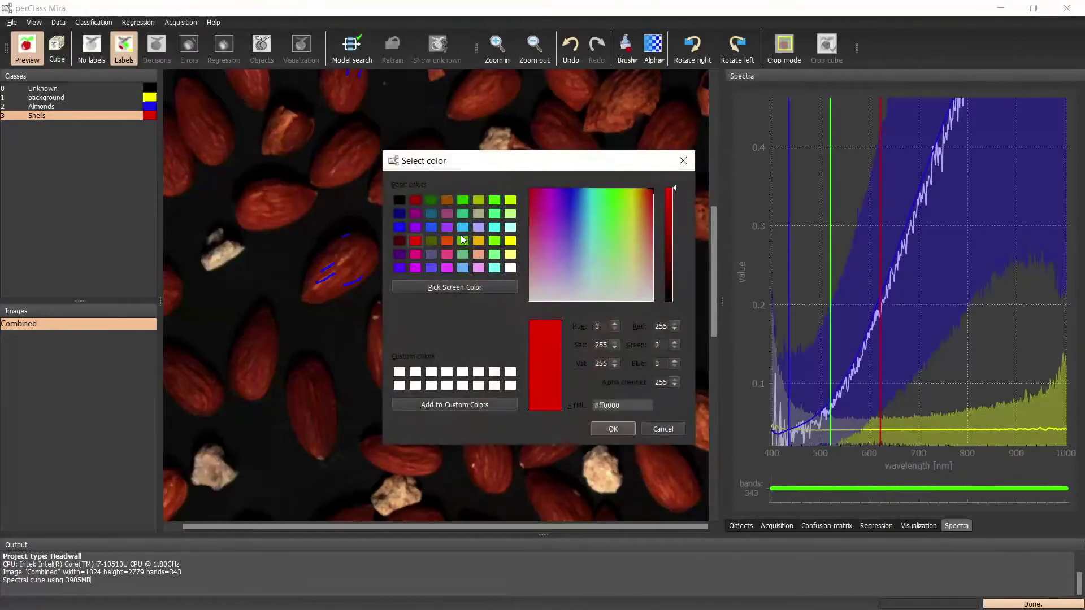
pyautogui.click(463, 240)
pyautogui.click(613, 429)
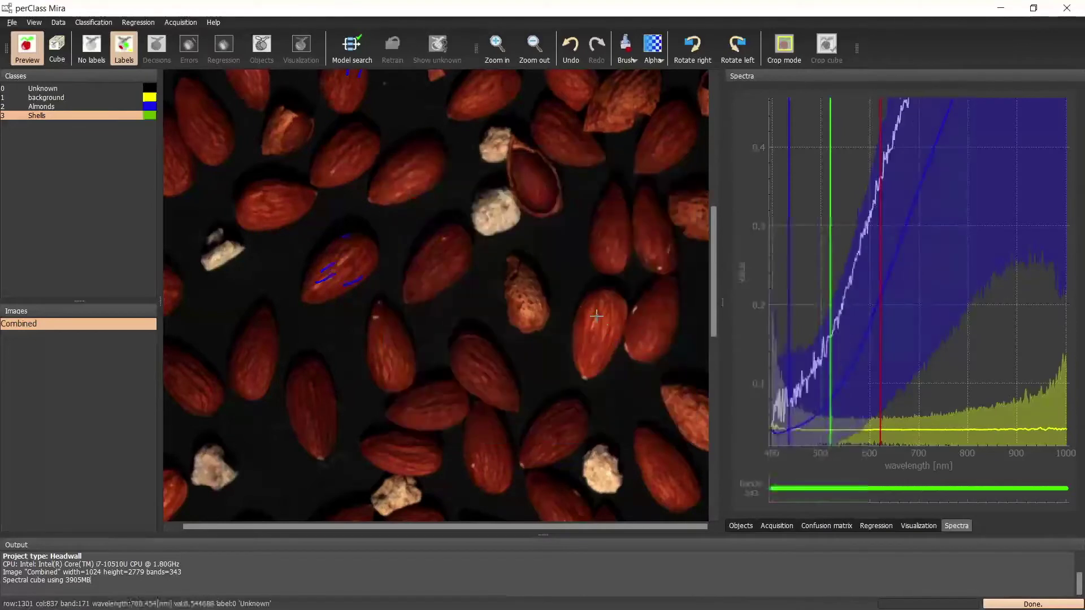
# Paint three Shells strokes on broken almond shell fragments
pyautogui.moveTo(530, 283); pyautogui.dragTo(539, 307)
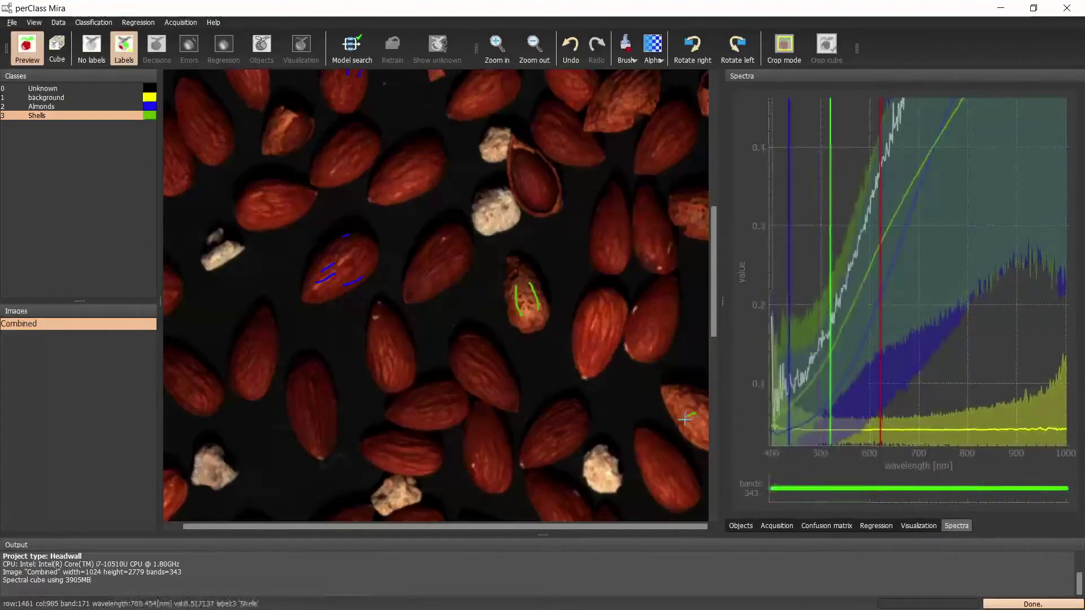
pyautogui.scroll(5, 650, 294)
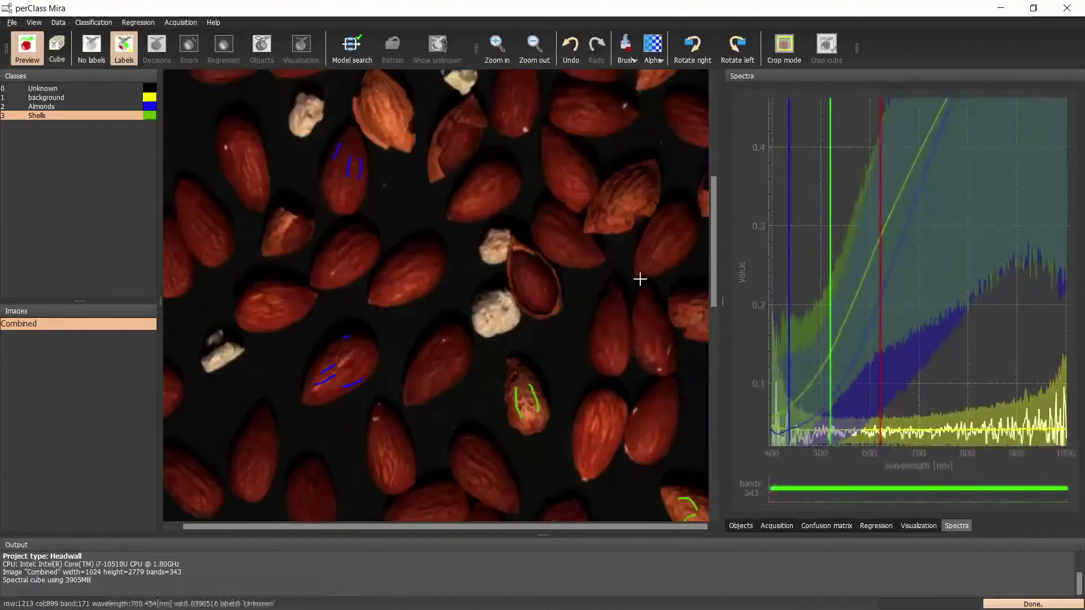
pyautogui.moveTo(393, 264)
pyautogui.mouseDown()
pyautogui.moveTo(397, 283)
pyautogui.moveTo(362, 289)
pyautogui.mouseUp()
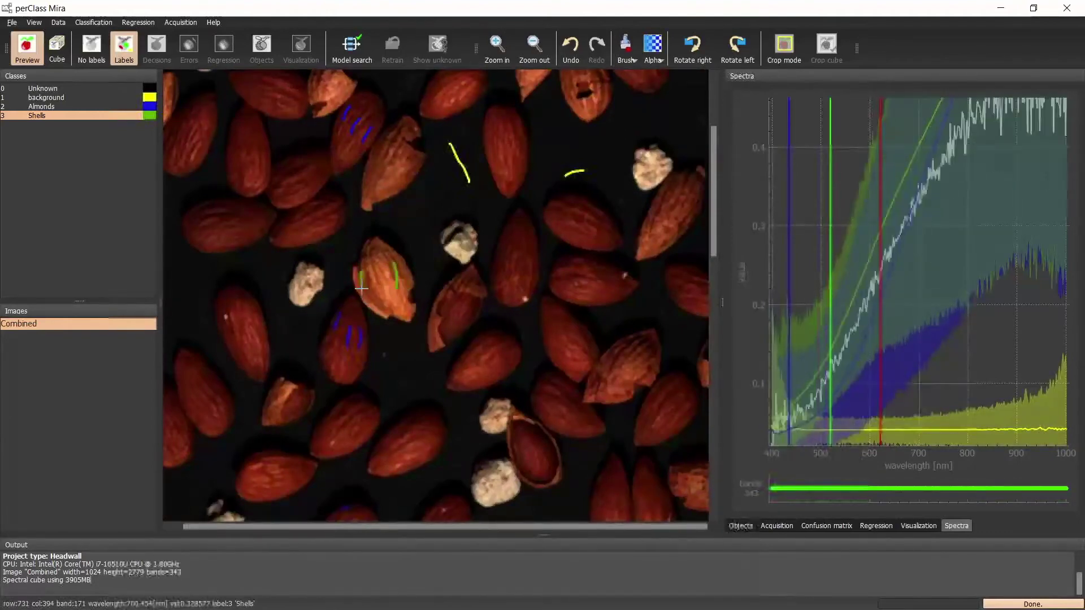
pyautogui.scroll(2, 395, 199)
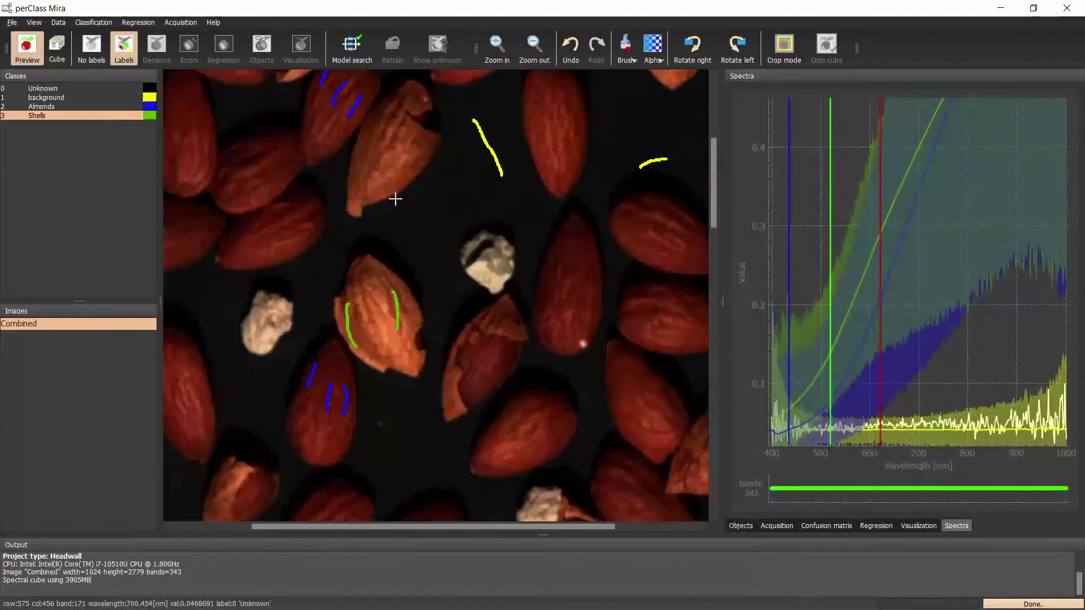
pyautogui.scroll(4, 494, 180)
pyautogui.scroll(-3, 505, 267)
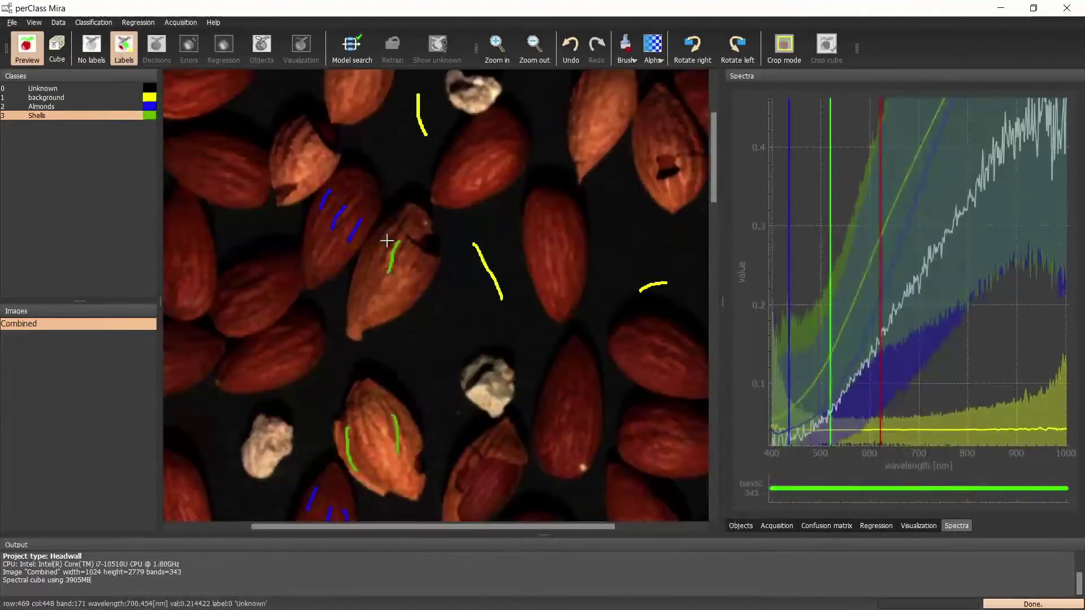
pyautogui.moveTo(389, 240); pyautogui.dragTo(374, 277)
# Create a new class named 'Rocks' and colour it red
pyautogui.rightClick(139, 140)
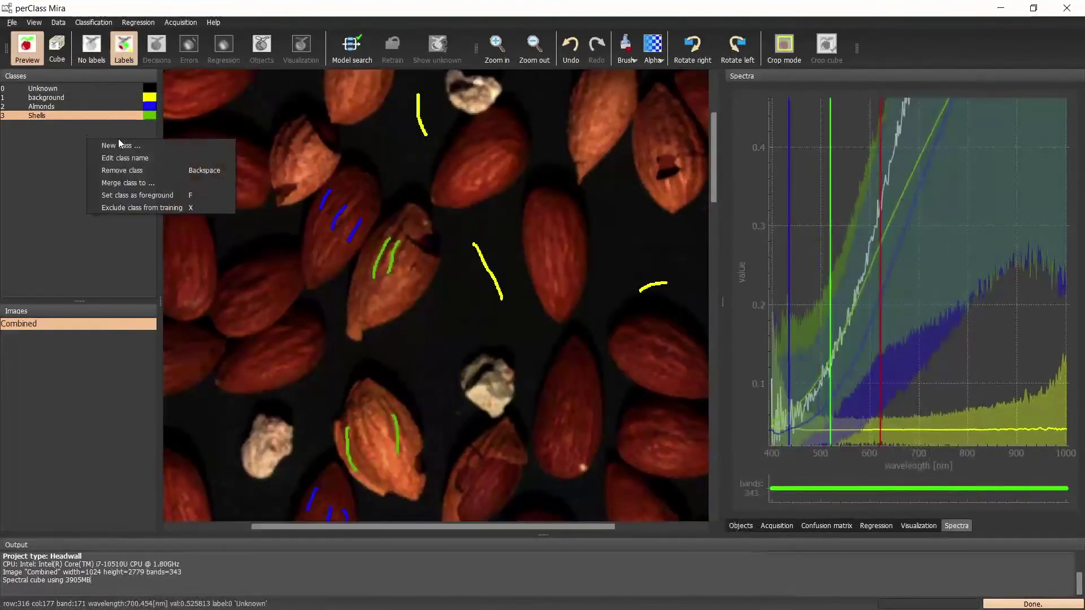
pyautogui.click(153, 145)
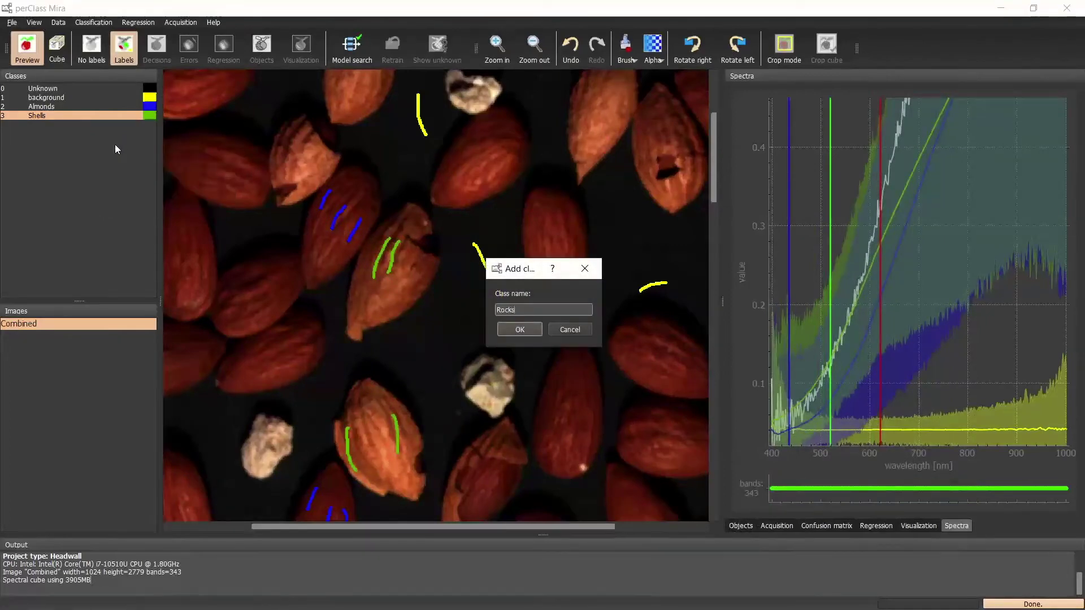
pyautogui.press('Return')
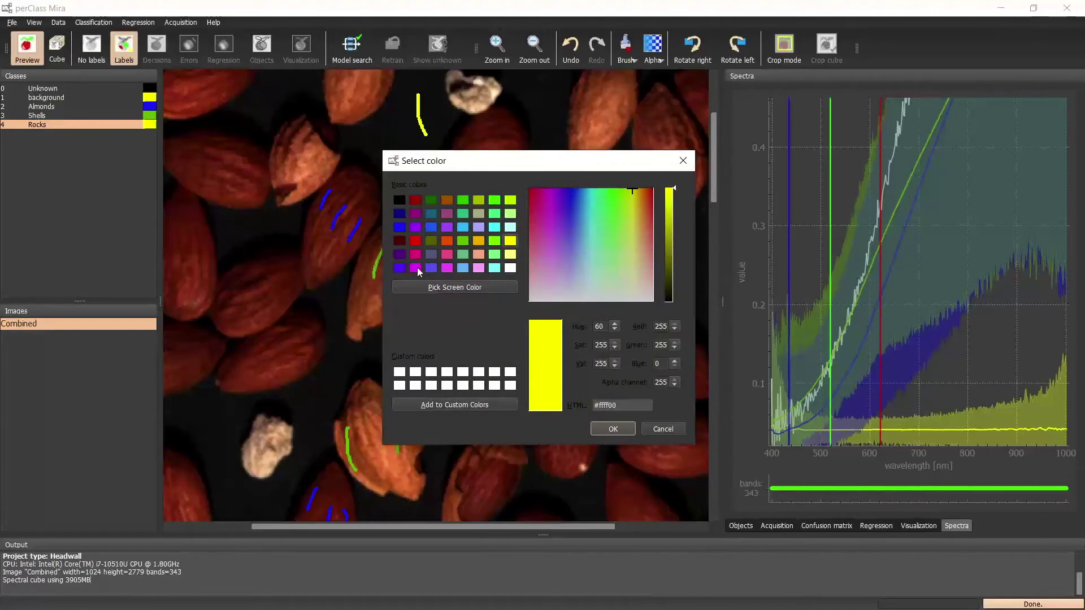
pyautogui.click(414, 242)
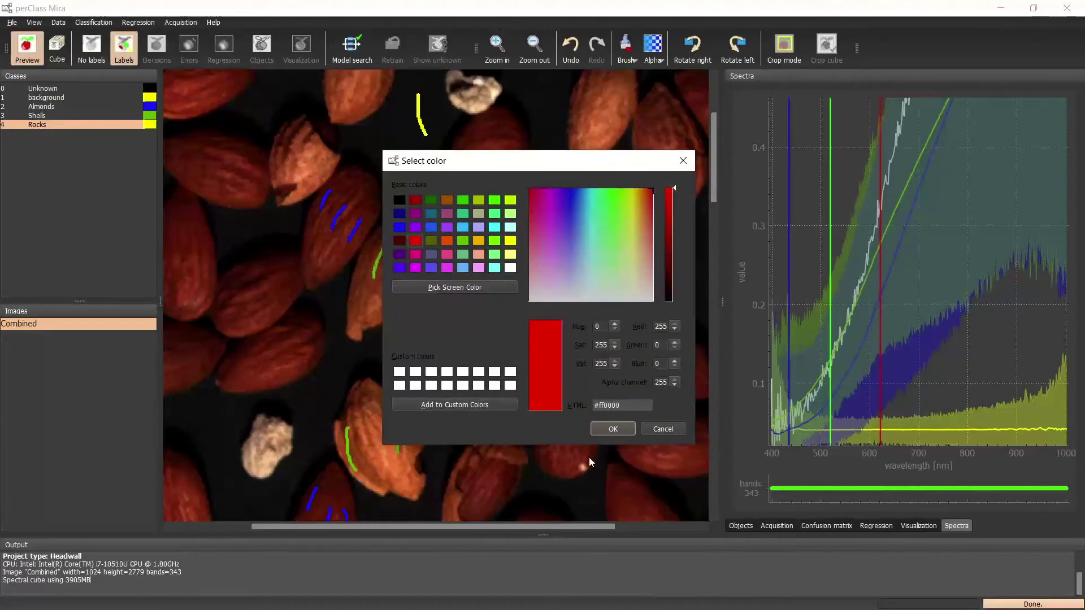
pyautogui.click(612, 429)
# Label the pale rocks with Rocks strokes, undoing one stray stroke, and train the first classifier
pyautogui.moveTo(267, 429)
pyautogui.mouseDown()
pyautogui.moveTo(256, 459)
pyautogui.moveTo(269, 463)
pyautogui.mouseUp()
pyautogui.moveTo(497, 385); pyautogui.dragTo(493, 399)
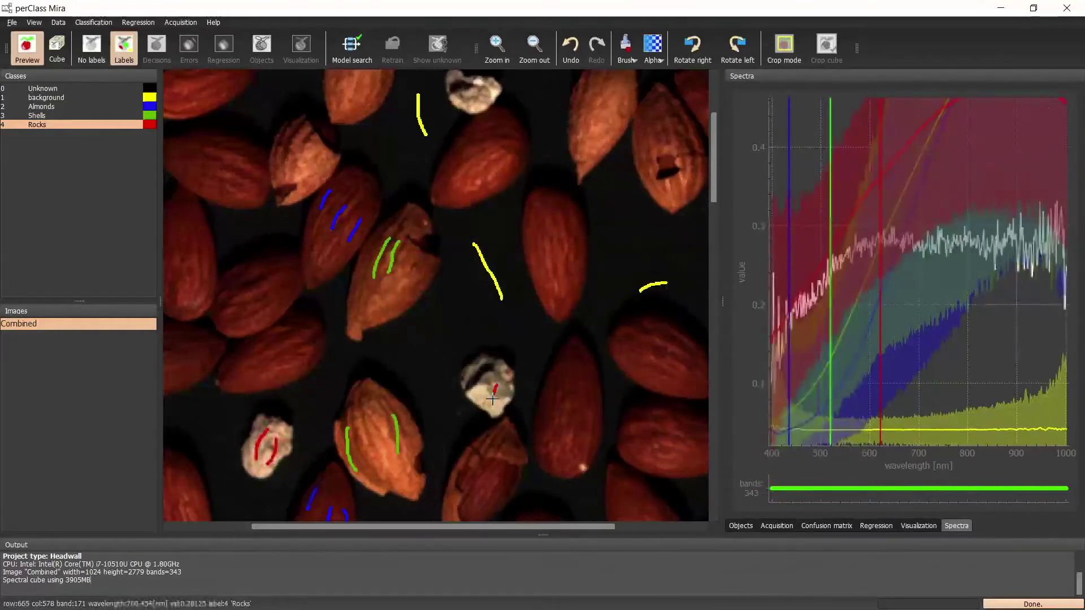
pyautogui.scroll(3, 484, 184)
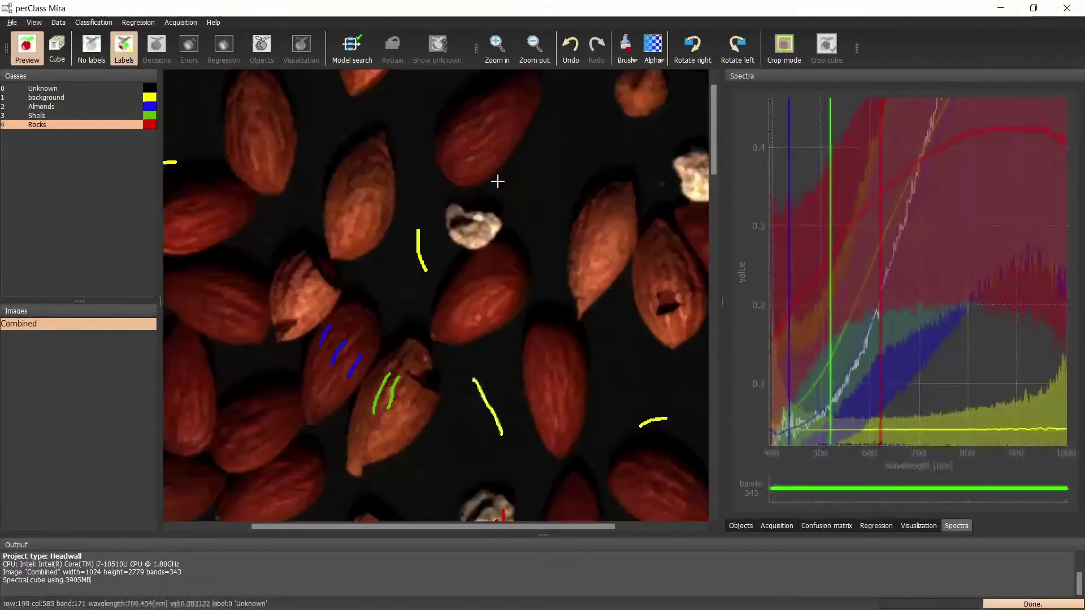
pyautogui.hotkey('ctrl', 'z')
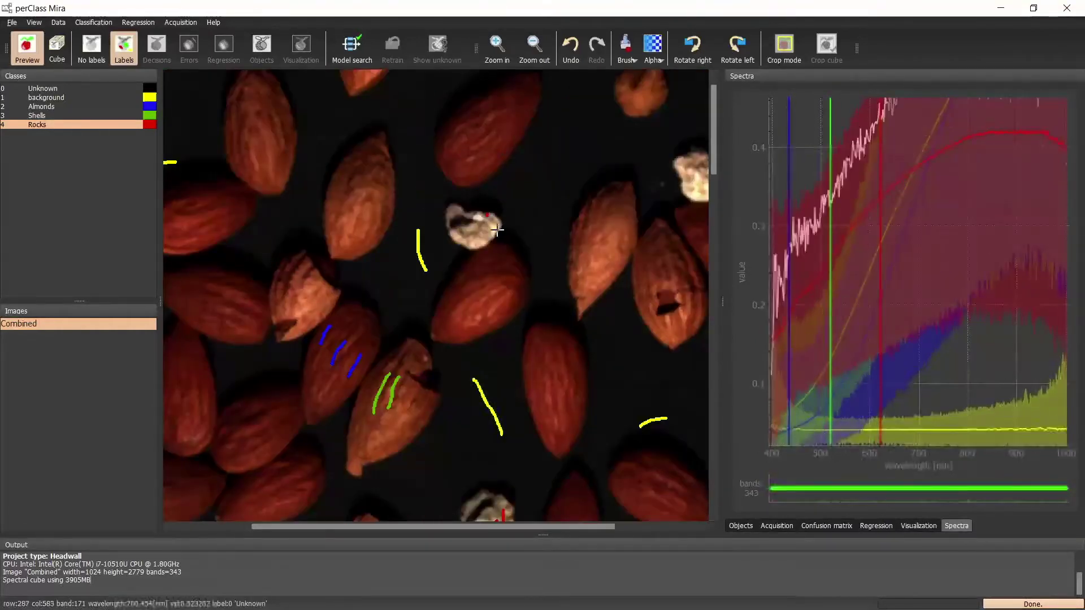
pyautogui.moveTo(491, 216)
pyautogui.mouseDown()
pyautogui.moveTo(496, 231)
pyautogui.moveTo(476, 238)
pyautogui.mouseUp()
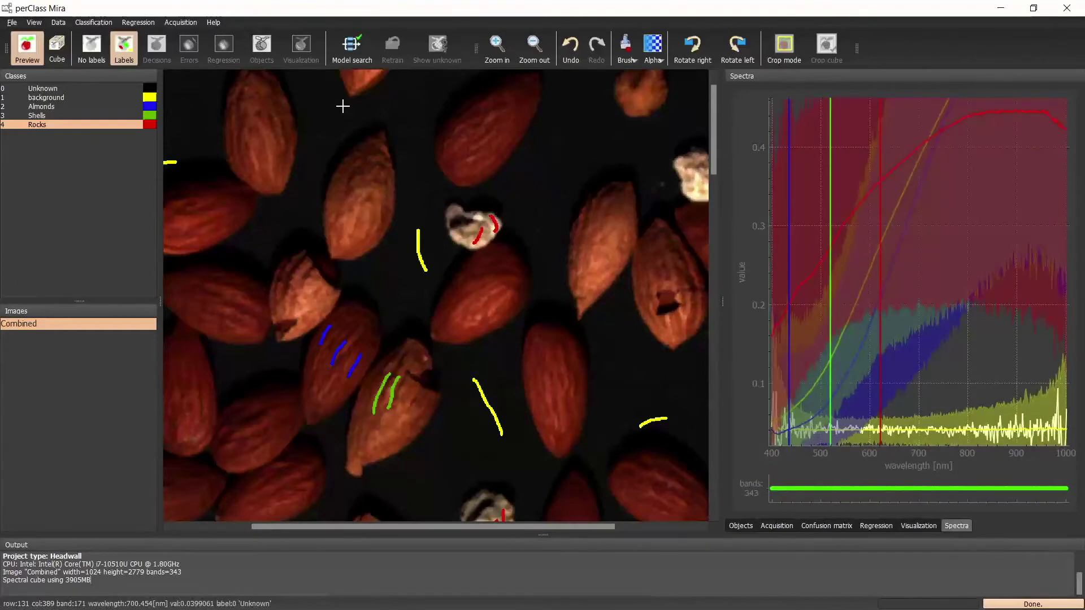
pyautogui.click(354, 50)
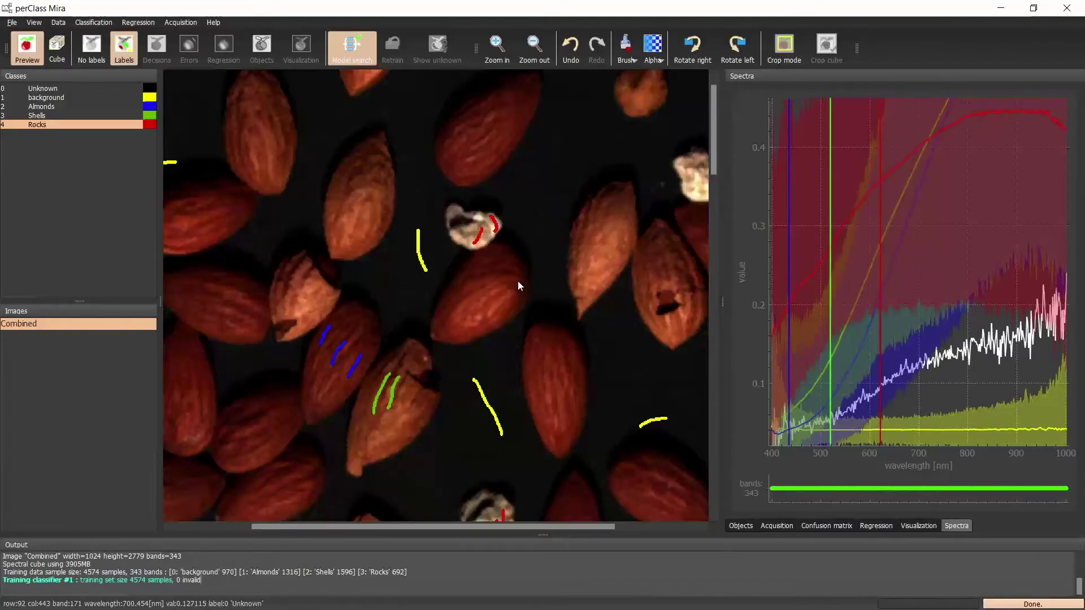
# Fade the decision map to compare with the image, then set Alpha back to 255
pyautogui.scroll(-5, 492, 274)
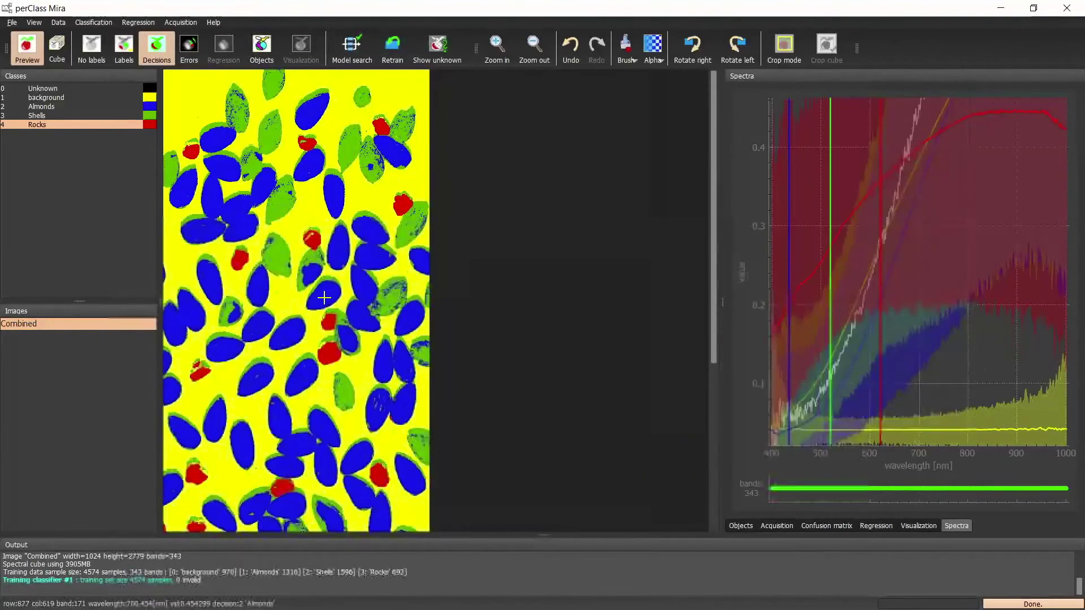
pyautogui.scroll(-1, 457, 271)
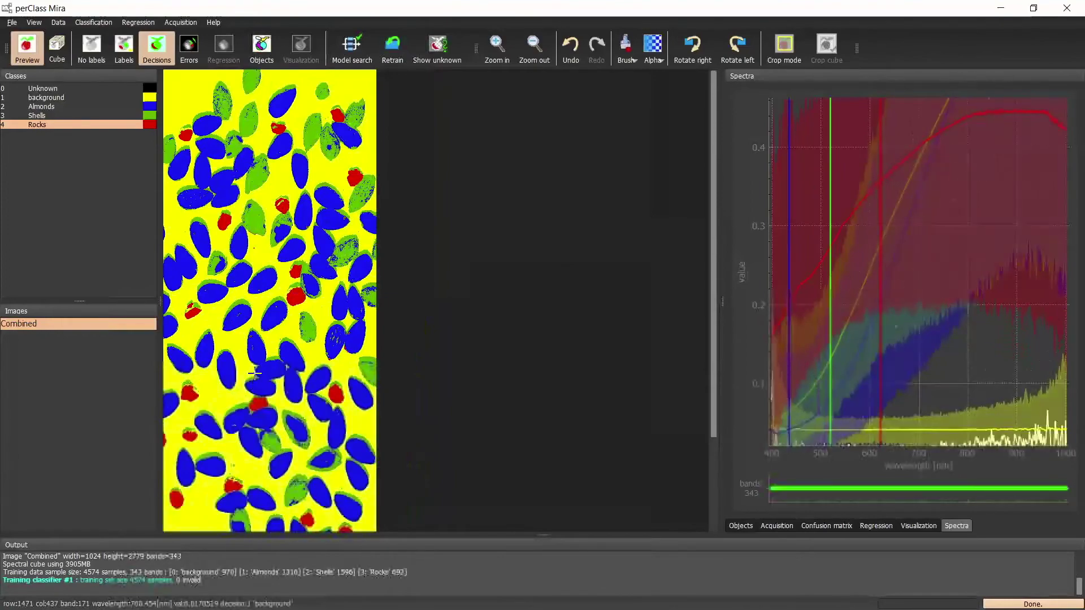
pyautogui.scroll(-2, 255, 373)
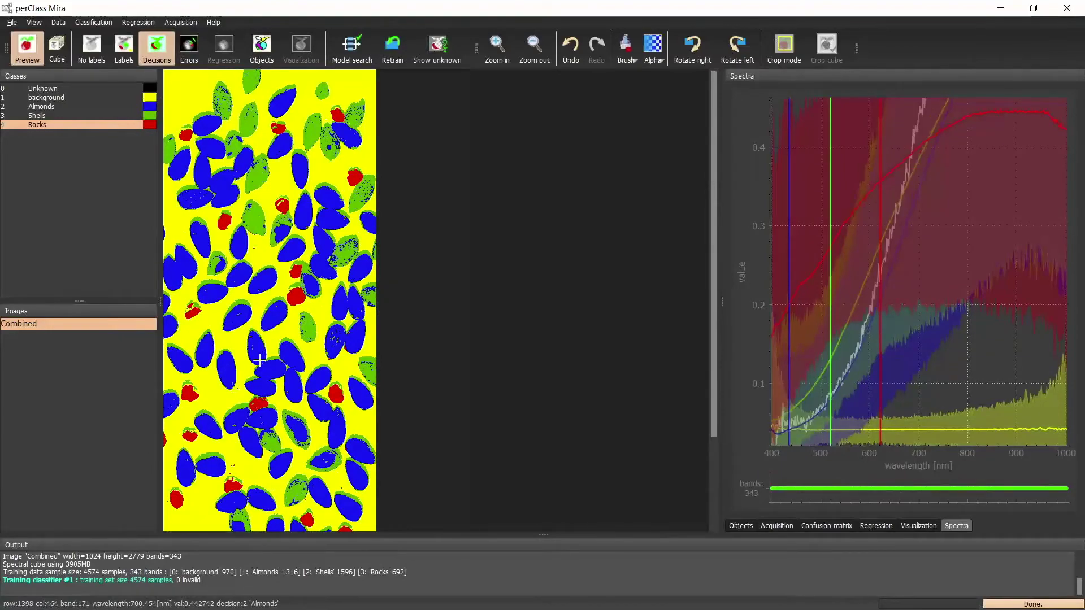
pyautogui.scroll(3, 292, 301)
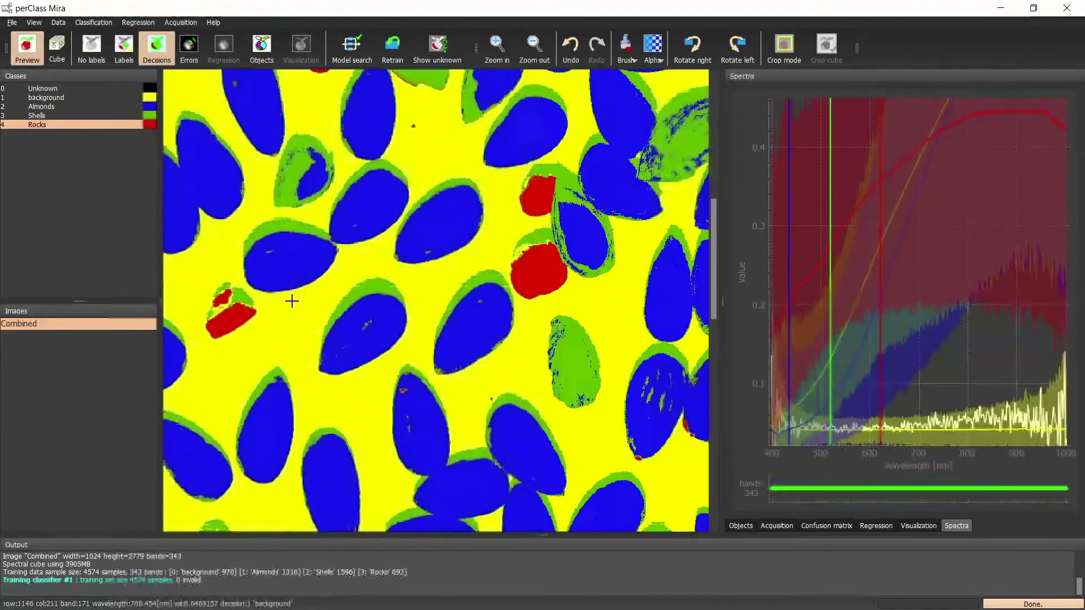
pyautogui.scroll(1, 292, 301)
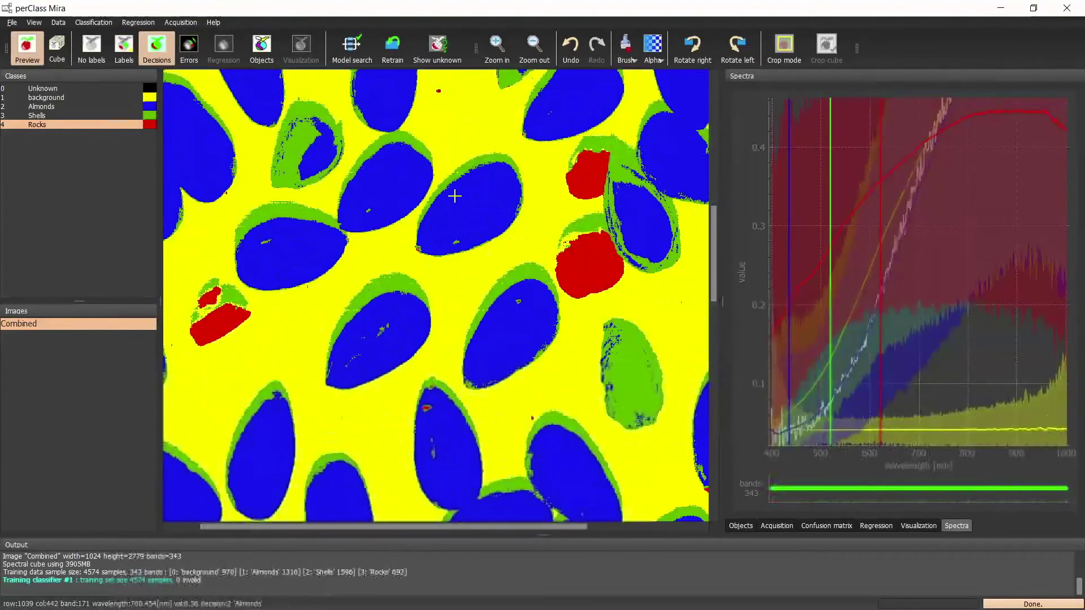
pyautogui.click(660, 48)
pyautogui.moveTo(648, 83)
pyautogui.mouseDown()
pyautogui.moveTo(648, 109)
pyautogui.moveTo(650, 70)
pyautogui.moveTo(651, 95)
pyautogui.mouseUp()
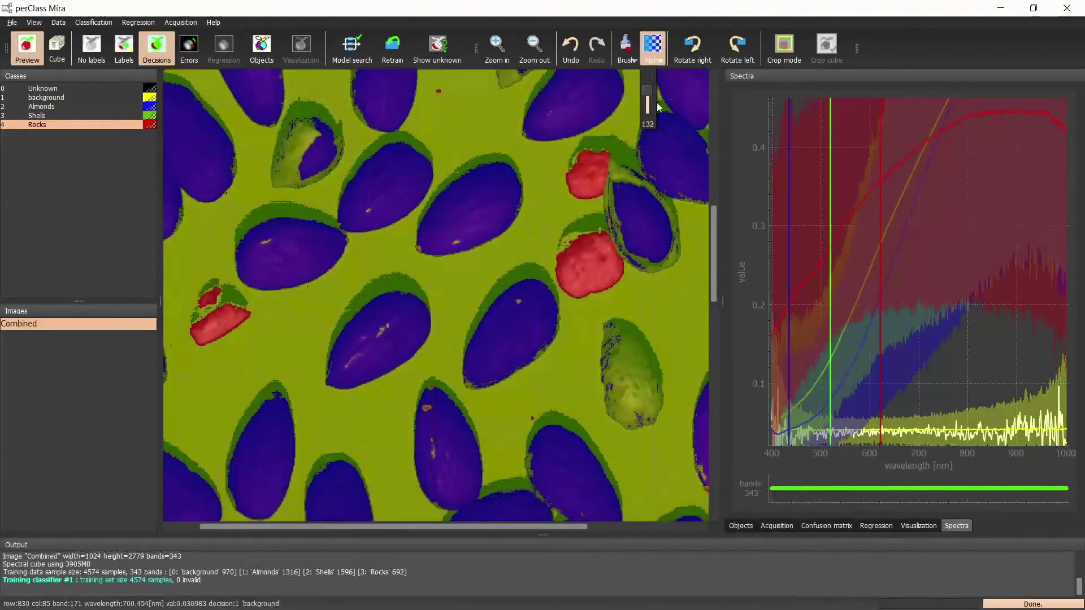
pyautogui.moveTo(650, 91); pyautogui.dragTo(650, 71)
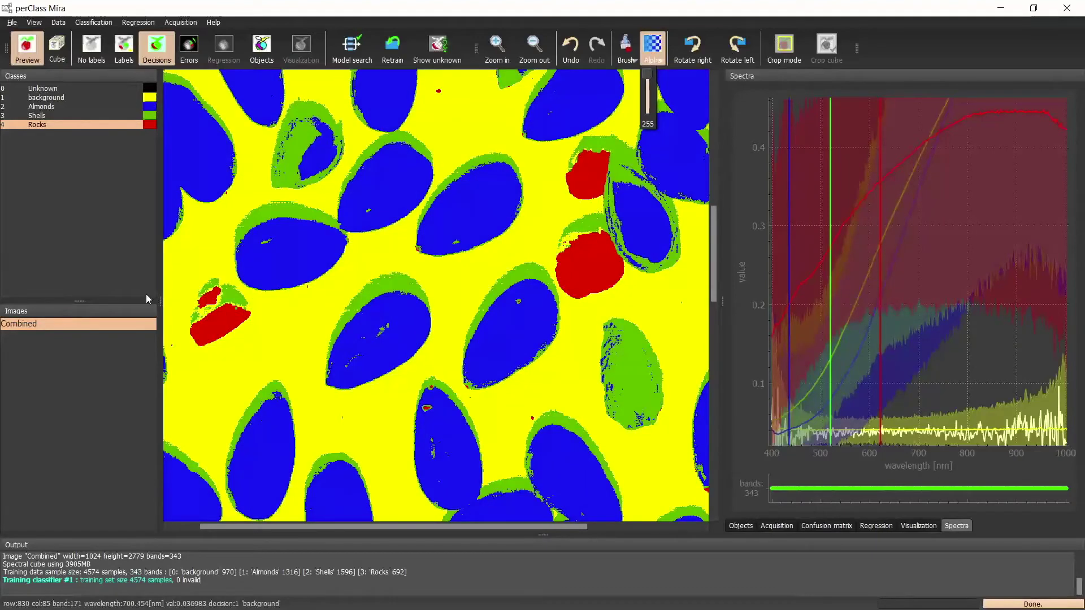
pyautogui.click(118, 49)
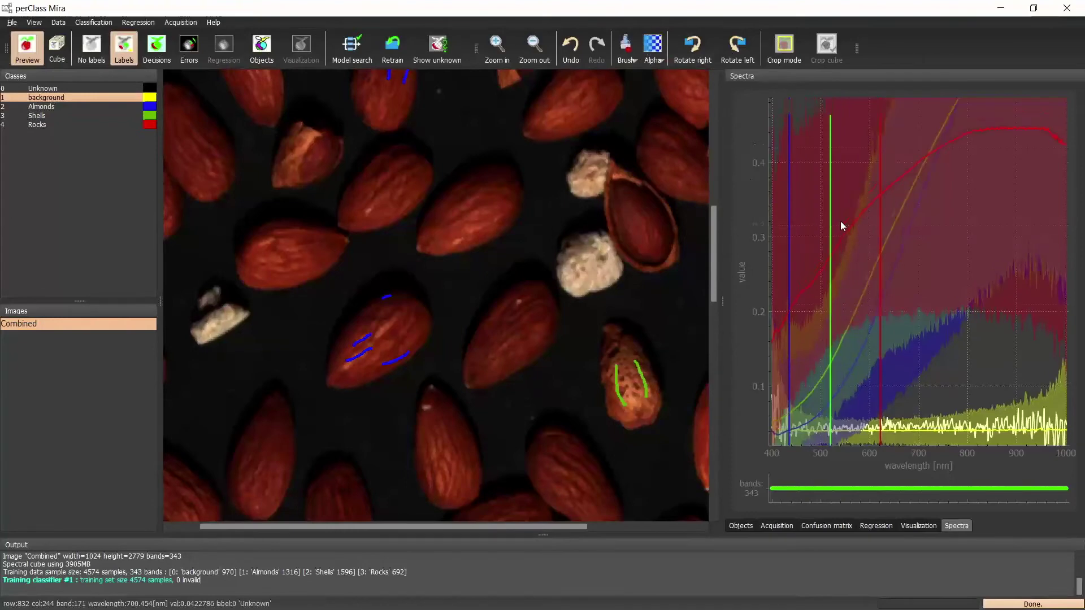
# Paint two background strokes along almond edges and retrain into classifier #2 with 5265 samples
pyautogui.scroll(3, 840, 222)
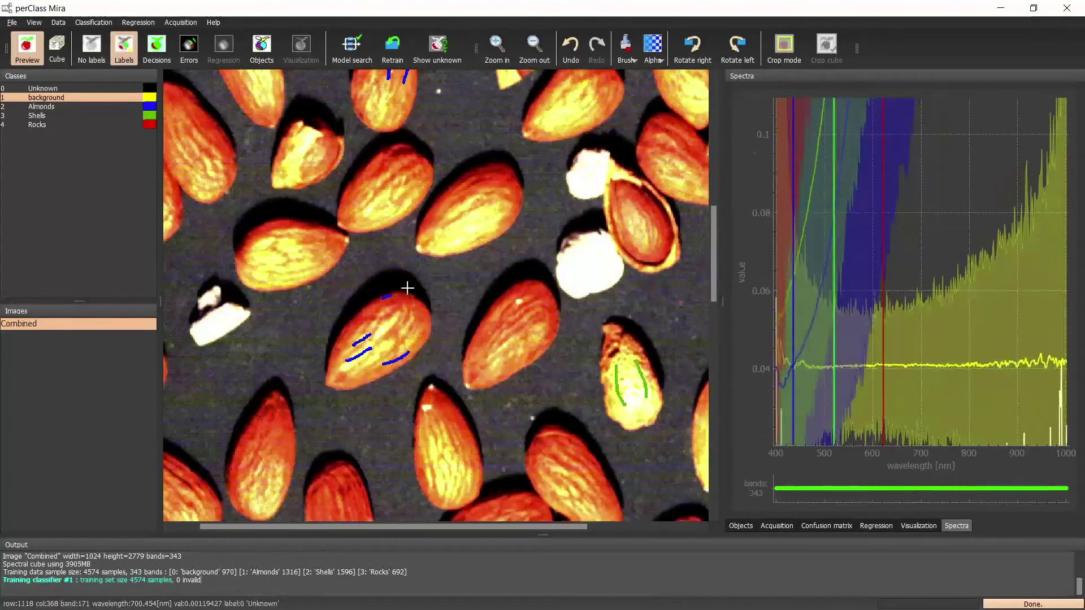
pyautogui.moveTo(407, 287)
pyautogui.mouseDown()
pyautogui.moveTo(359, 302)
pyautogui.moveTo(430, 295)
pyautogui.mouseUp()
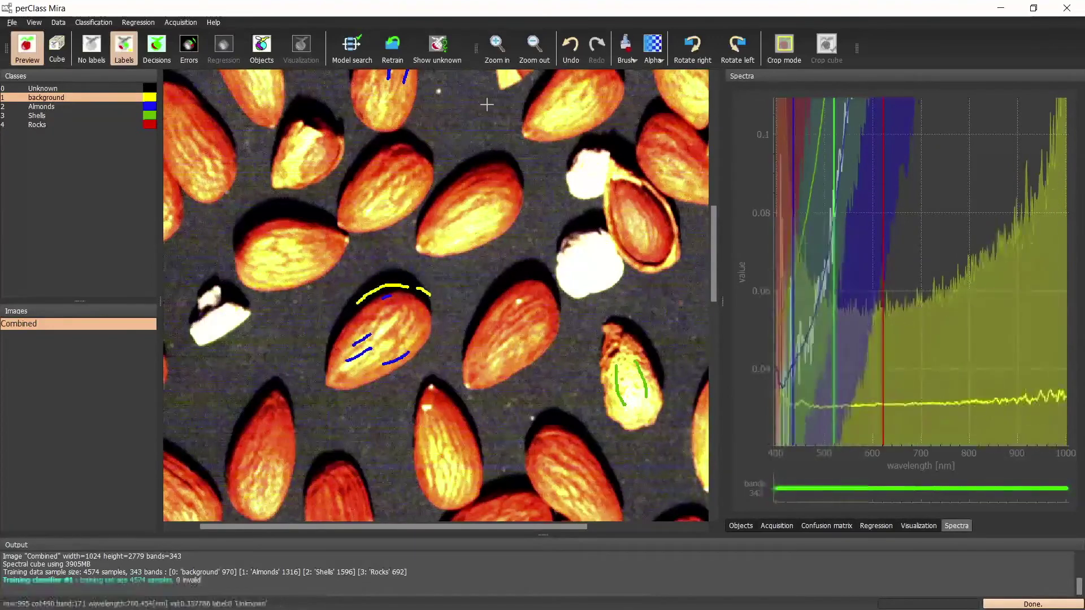
pyautogui.click(161, 50)
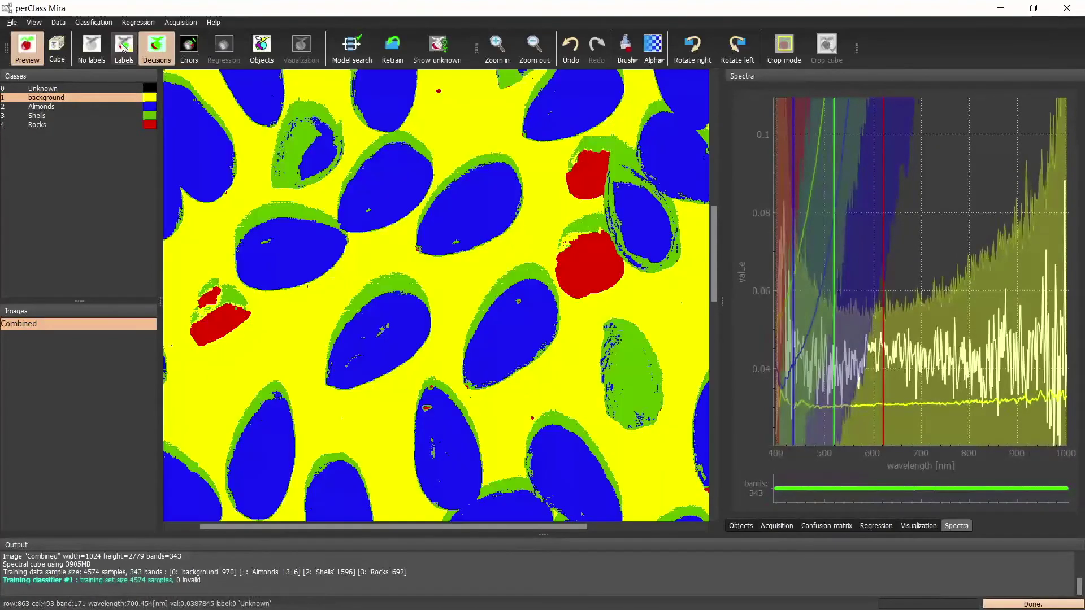
pyautogui.click(123, 48)
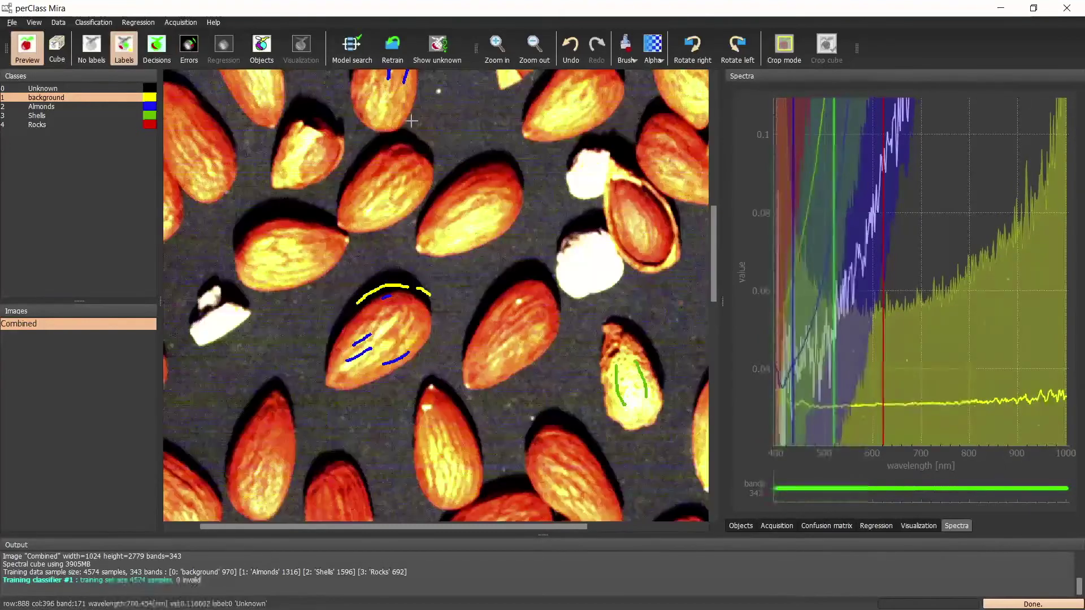
pyautogui.moveTo(421, 144)
pyautogui.mouseDown()
pyautogui.moveTo(409, 137)
pyautogui.moveTo(352, 169)
pyautogui.mouseUp()
pyautogui.click(395, 46)
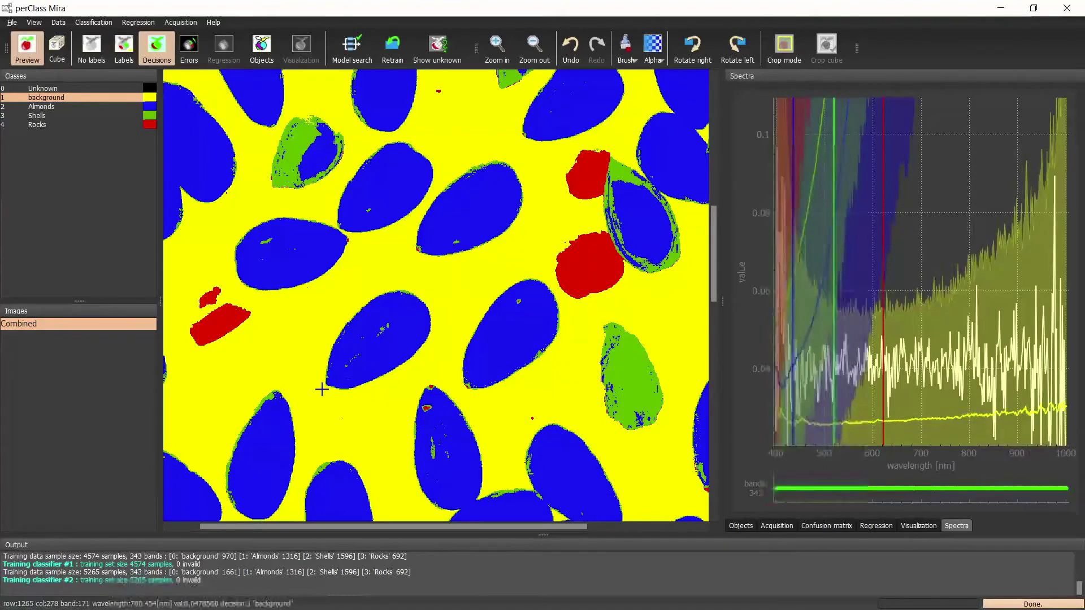
pyautogui.scroll(-3, 447, 276)
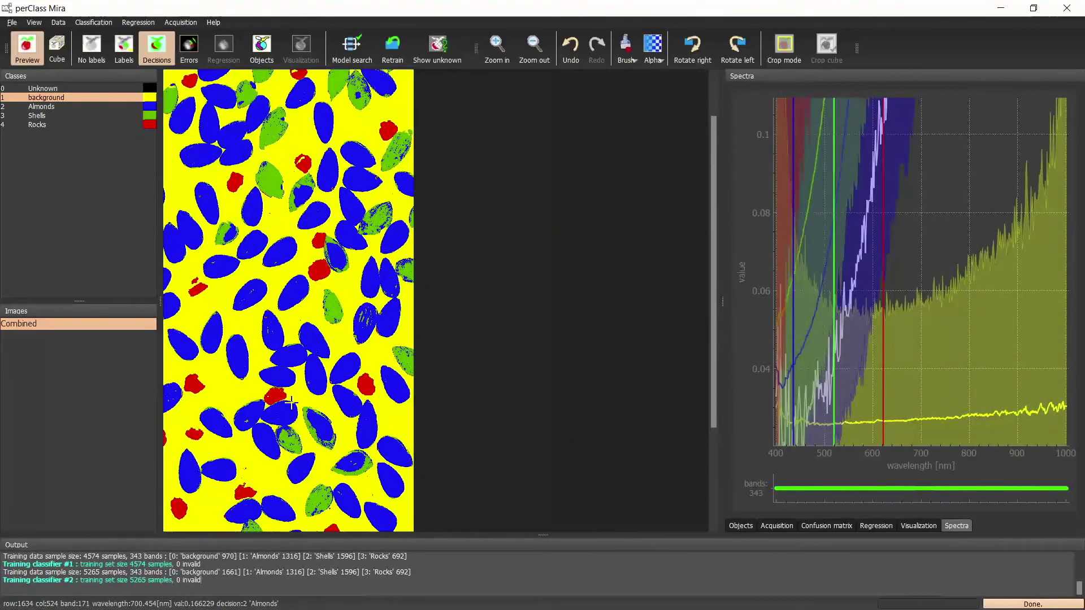
# Export Classifier #2 for the single-precision Mira runtime as LiveAlmondDemo.mpl, then bring Headwall MV.X forward
pyautogui.scroll(-3, 292, 402)
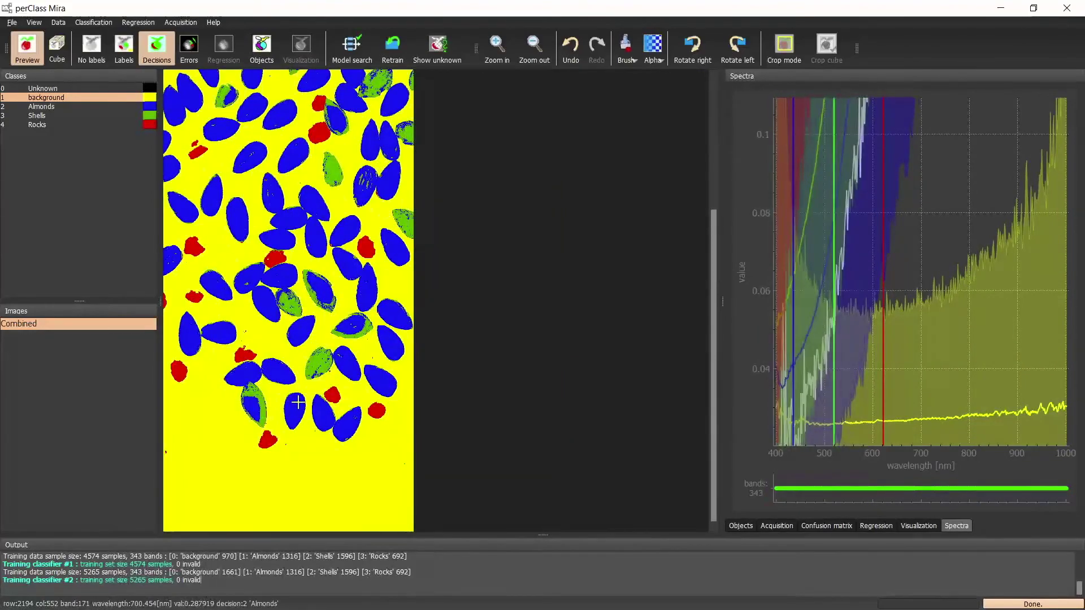
pyautogui.scroll(4, 353, 215)
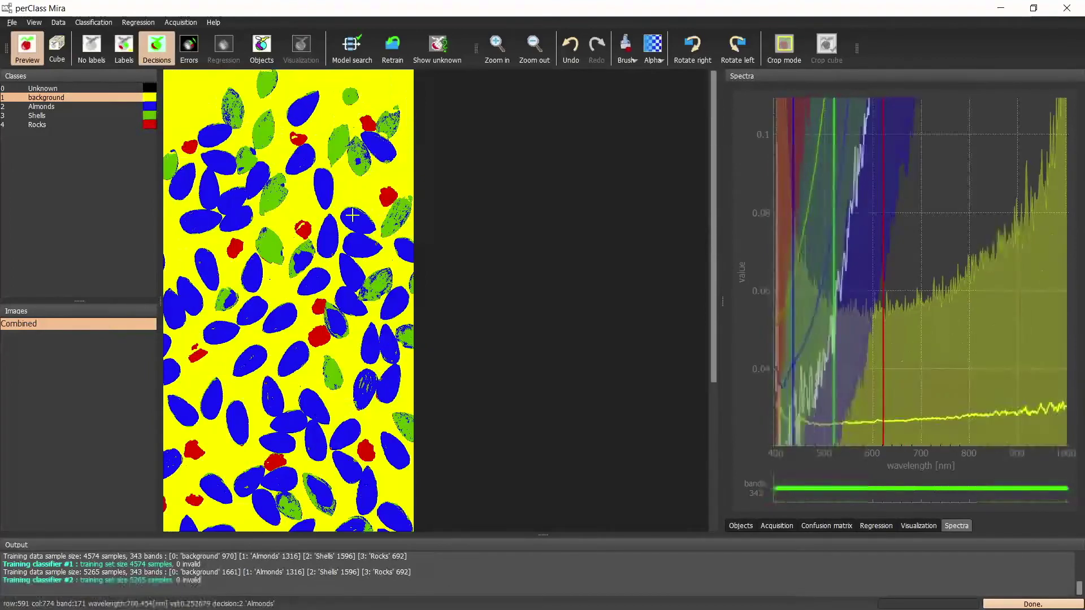
pyautogui.click(103, 24)
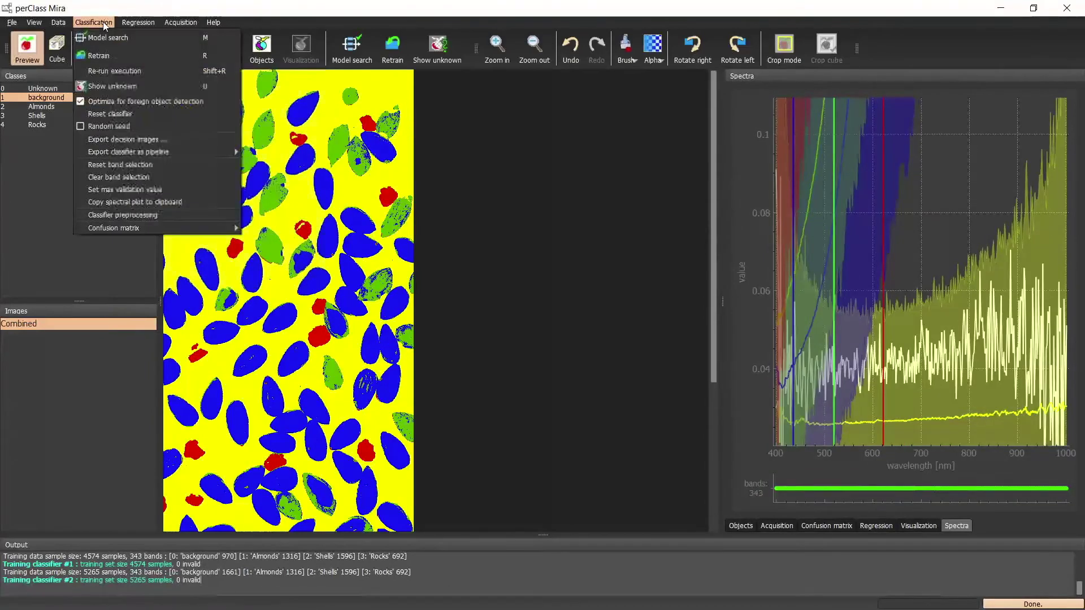
pyautogui.moveTo(156, 153)
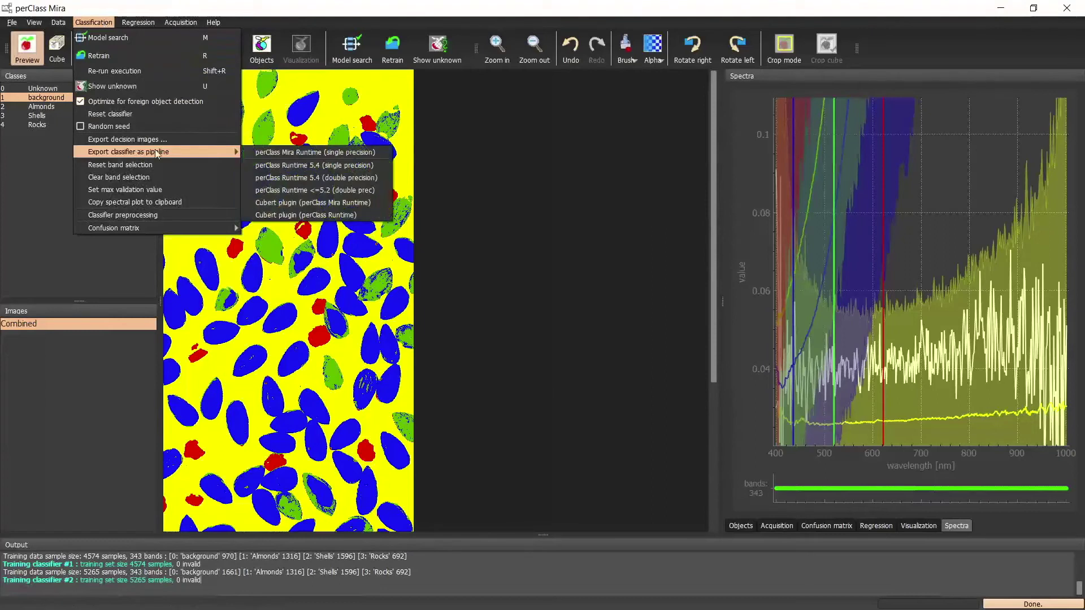
pyautogui.click(293, 152)
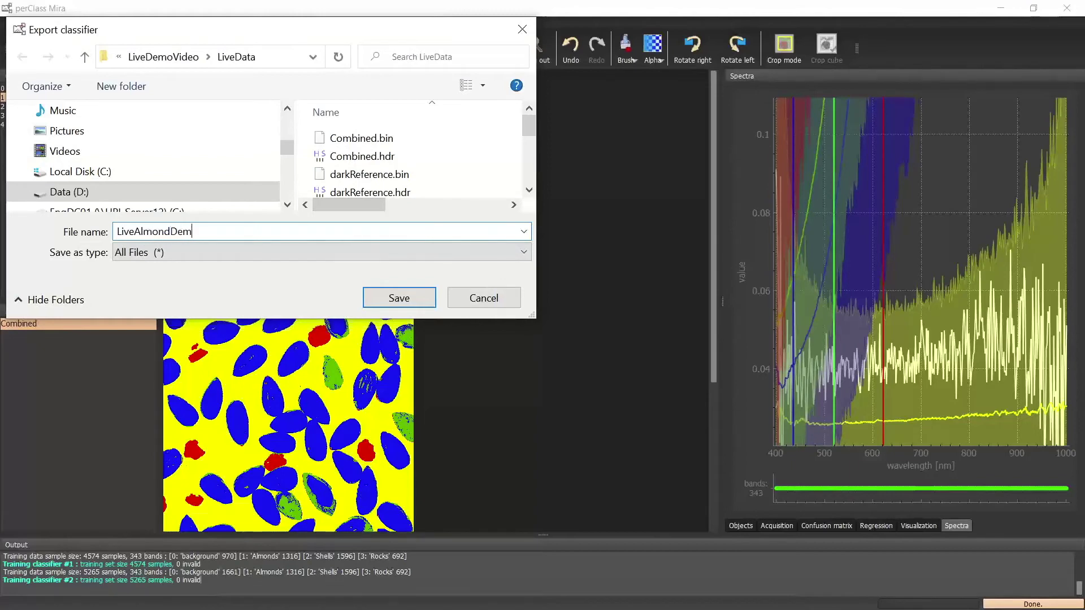
pyautogui.press('Return')
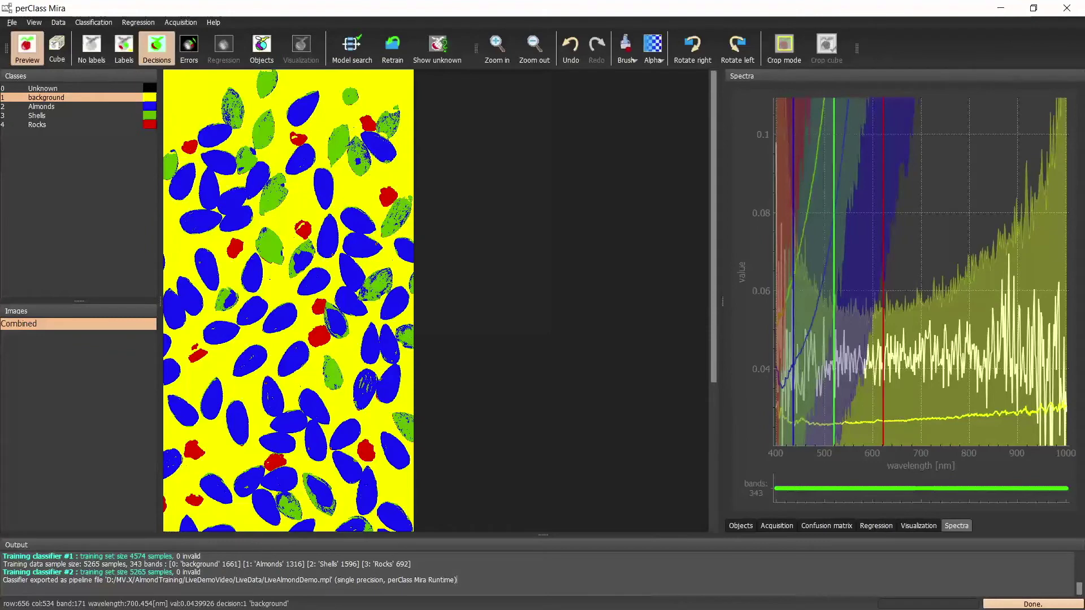
pyautogui.click(1002, 13)
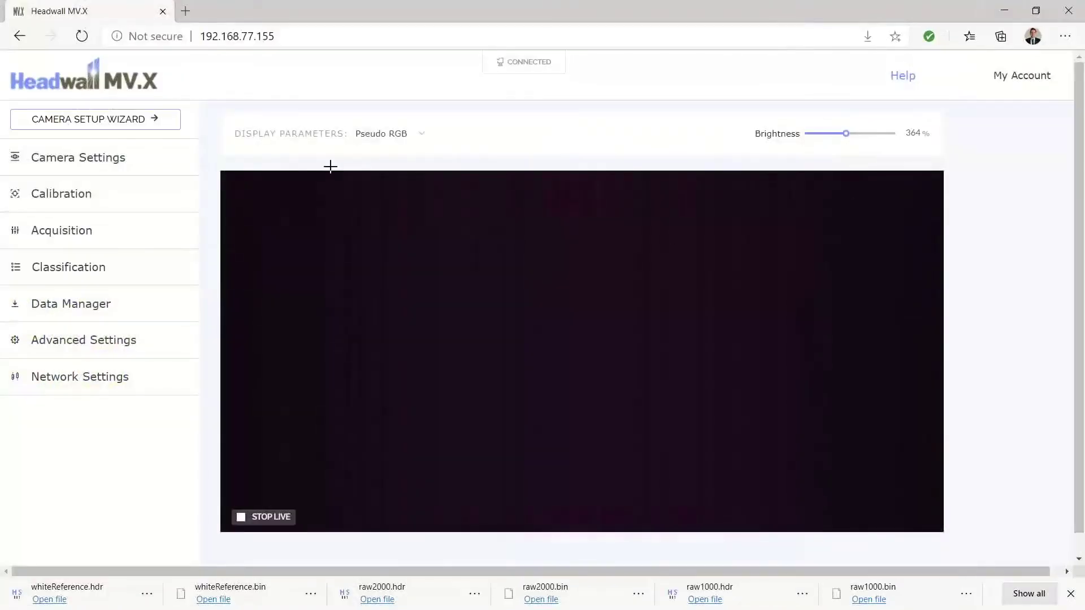
# Expand the Classification settings and start a model upload with Upload Model
pyautogui.click(63, 273)
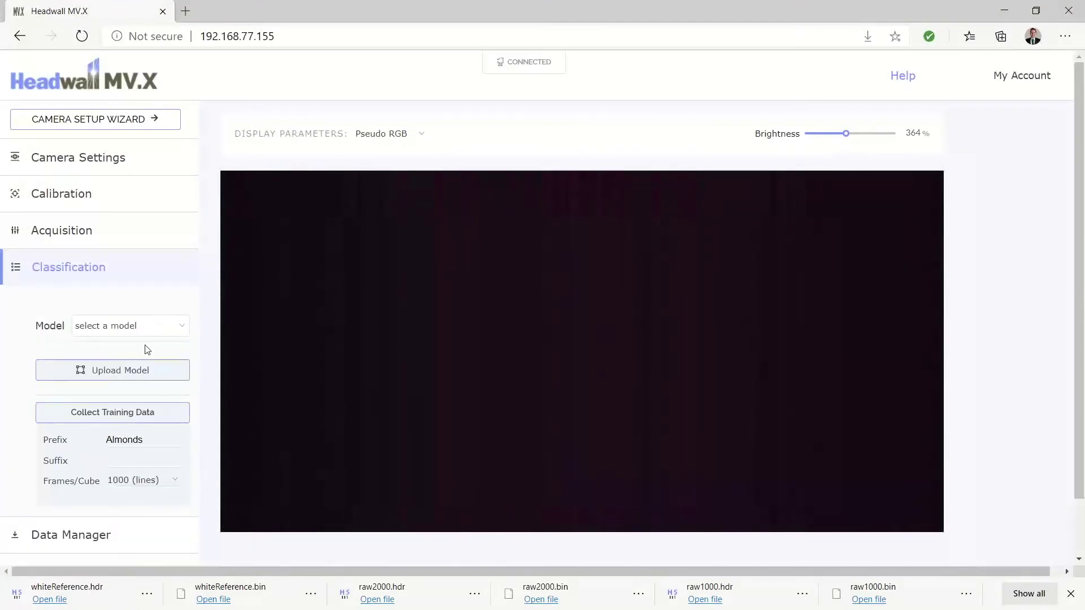
pyautogui.click(110, 372)
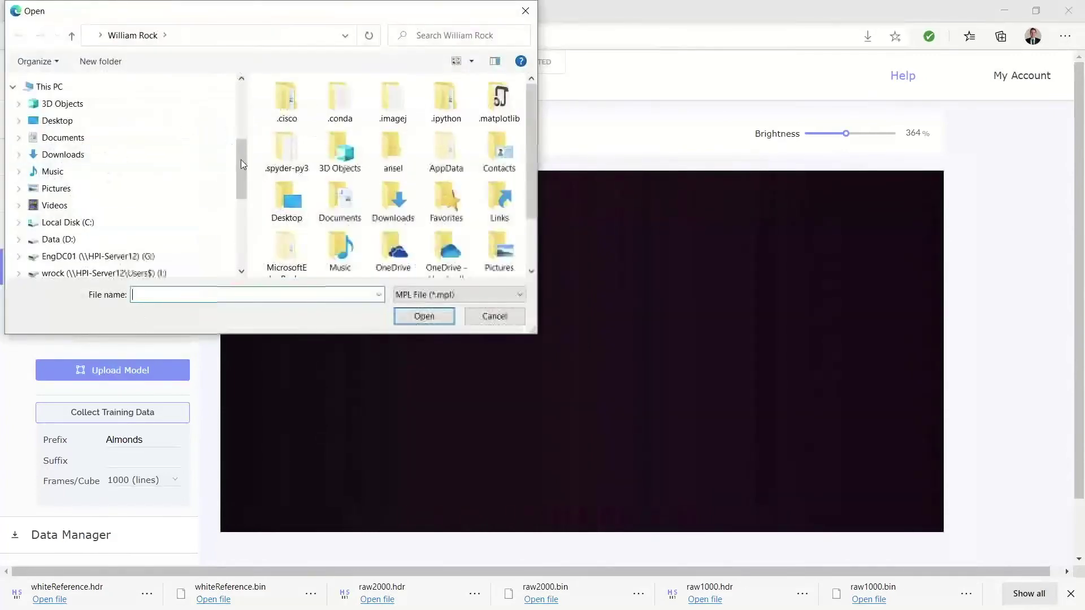
pyautogui.scroll(-1, 125, 230)
pyautogui.scroll(5, 73, 201)
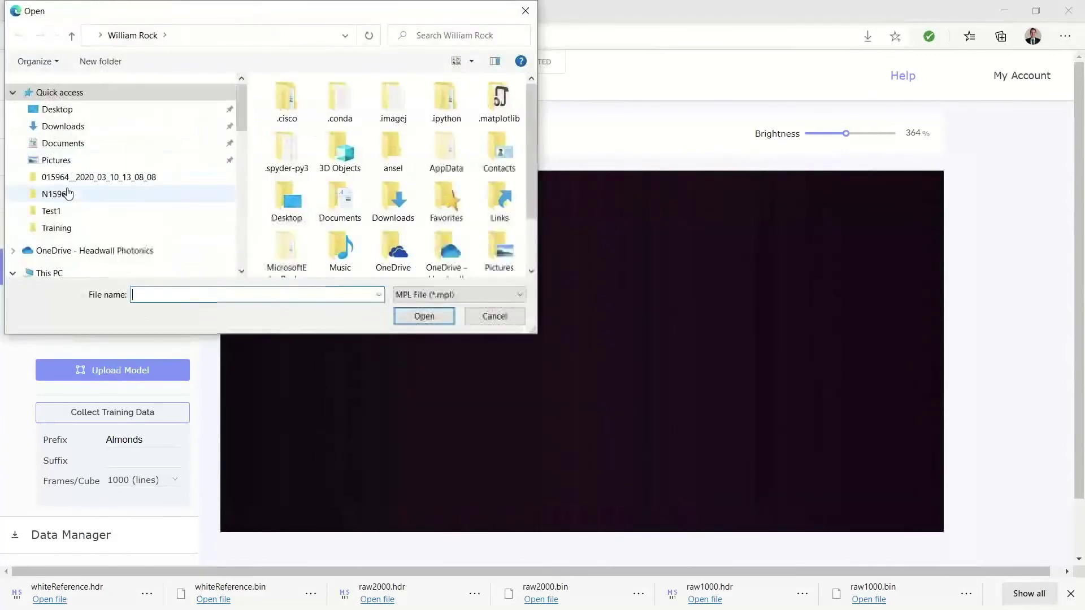
pyautogui.scroll(-3, 79, 179)
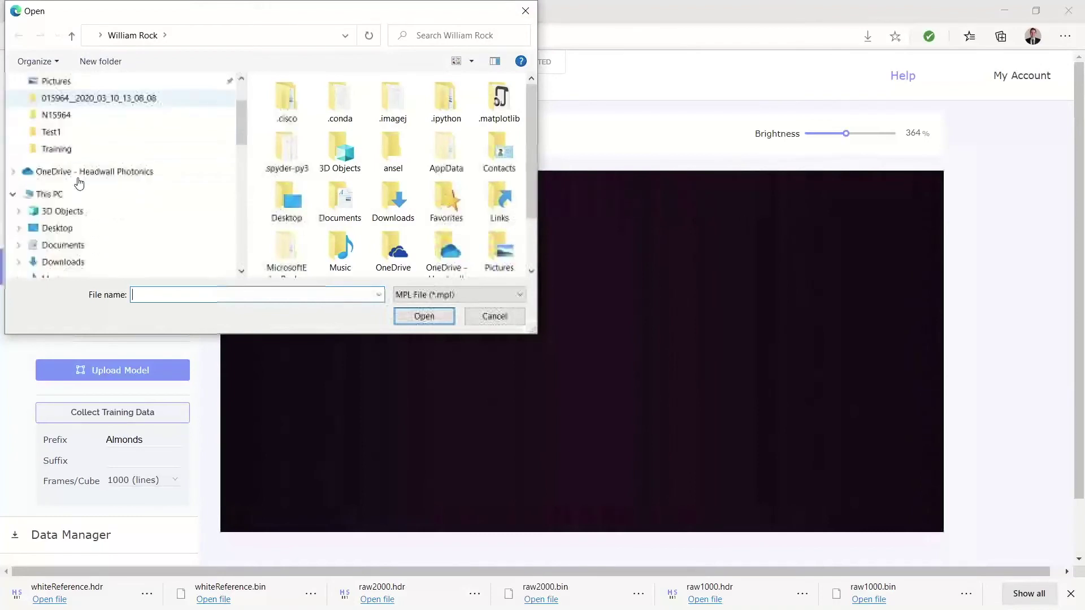
pyautogui.scroll(-1, 81, 179)
# Upload LiveAlmondDemo.mpl from D:\MV.X\AlmondTraining\LiveDemoVideo\LiveData
pyautogui.click(59, 217)
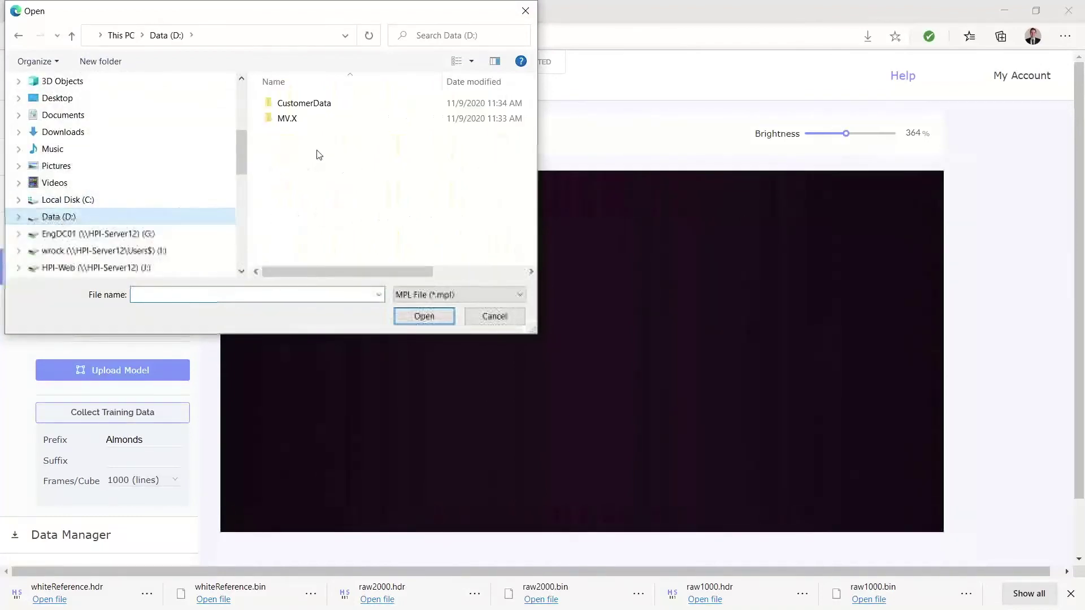
pyautogui.doubleClick(288, 120)
pyautogui.doubleClick(314, 97)
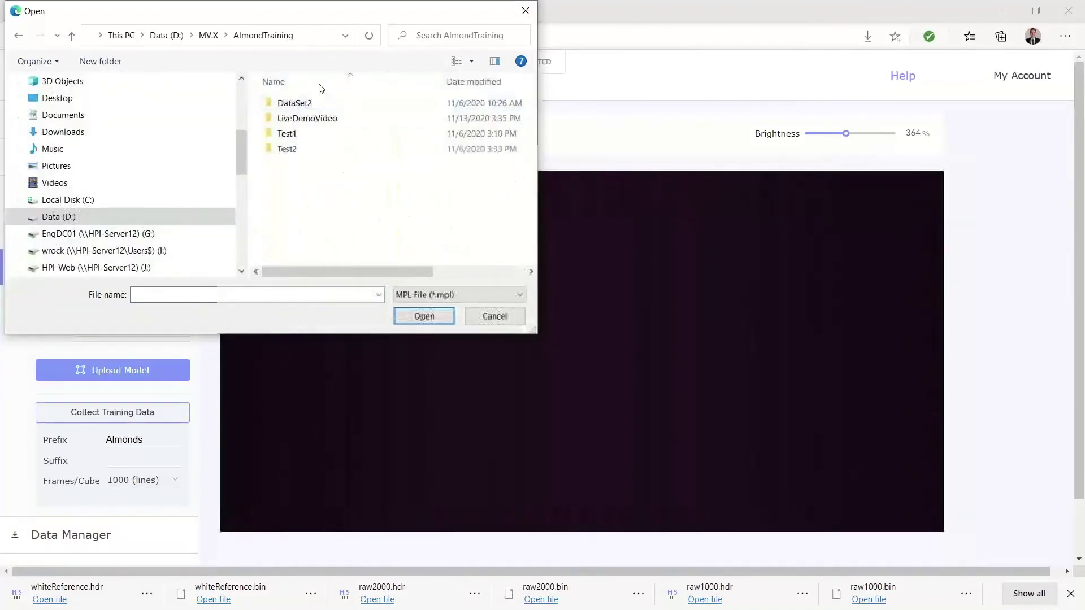
pyautogui.click(323, 118)
pyautogui.doubleClick(323, 119)
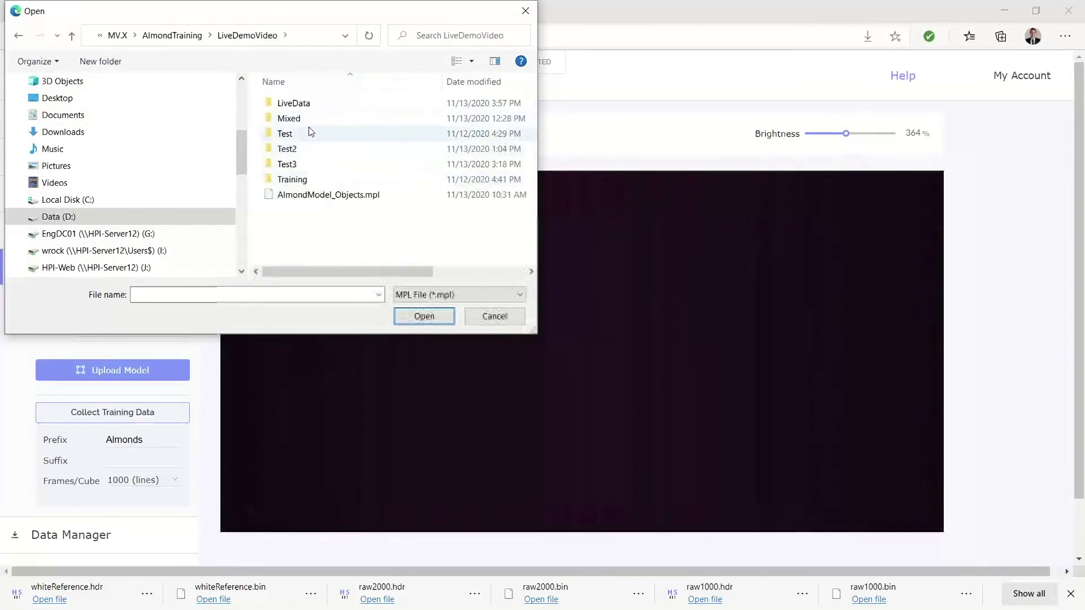
pyautogui.doubleClick(318, 108)
pyautogui.click(316, 104)
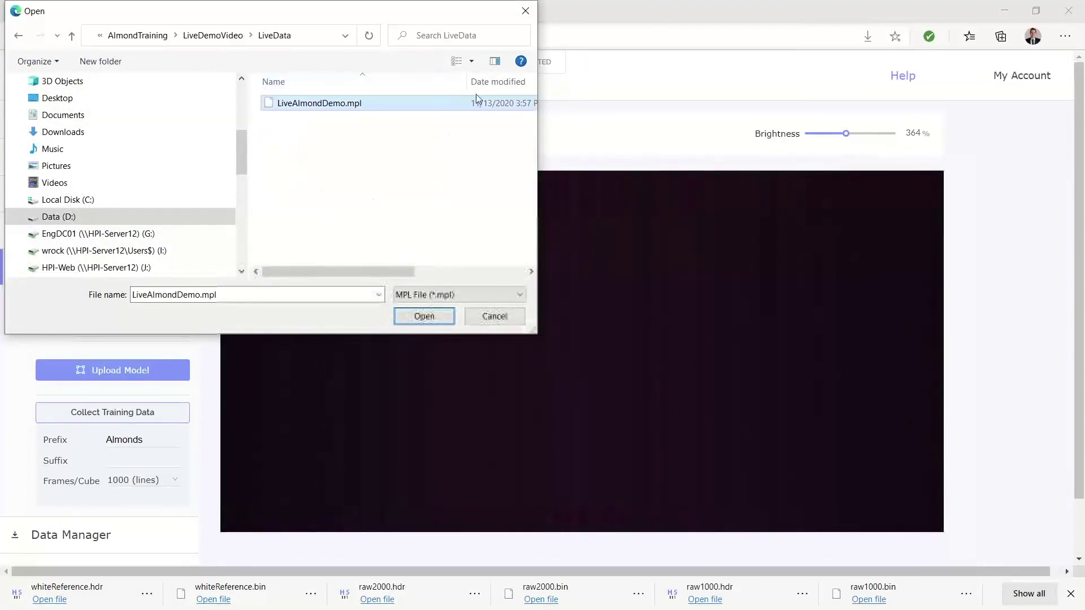
pyautogui.click(424, 316)
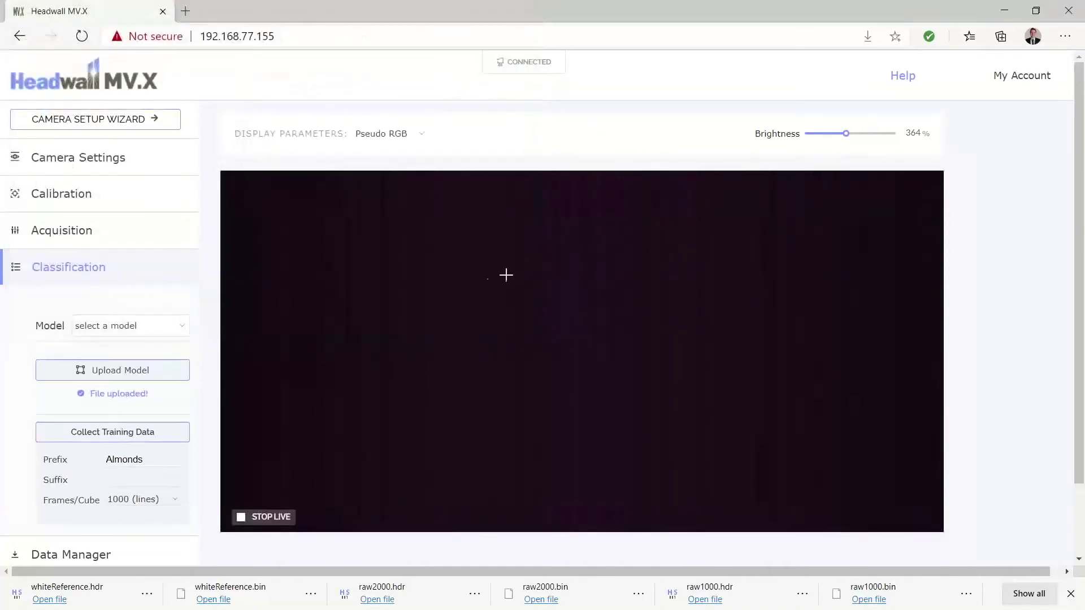
# Choose LiveAlmondDemo.mpl in the Model dropdown as the active classifier
pyautogui.click(184, 379)
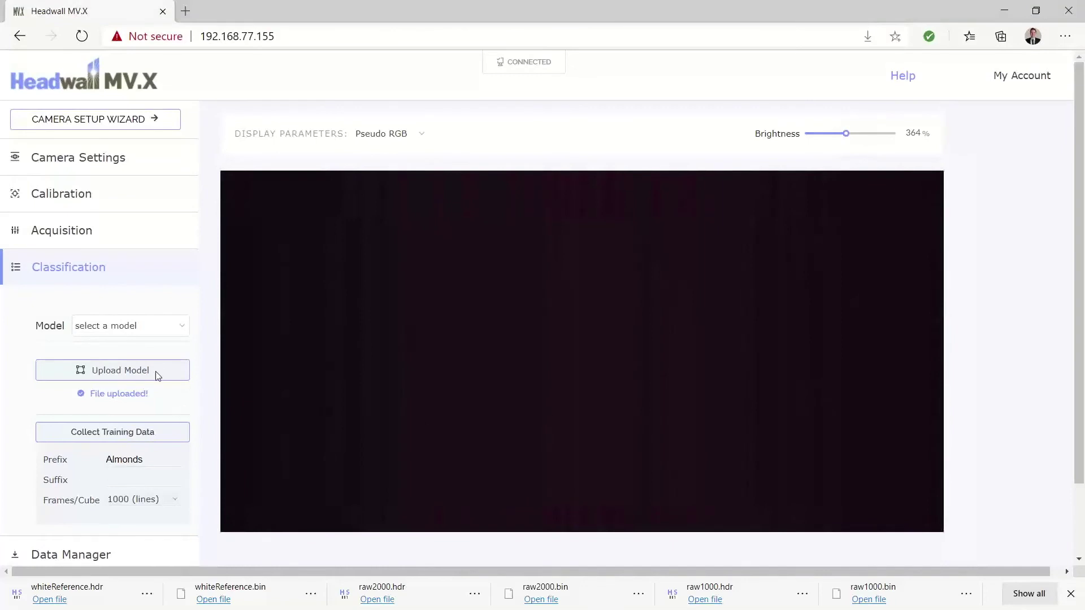
pyautogui.click(174, 327)
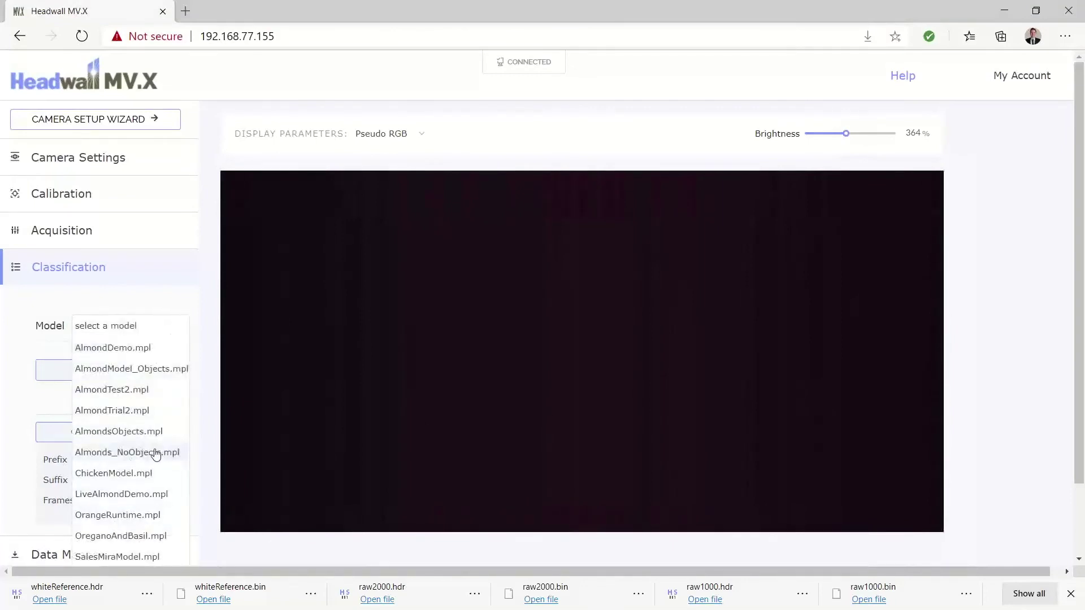
pyautogui.scroll(-2, 150, 448)
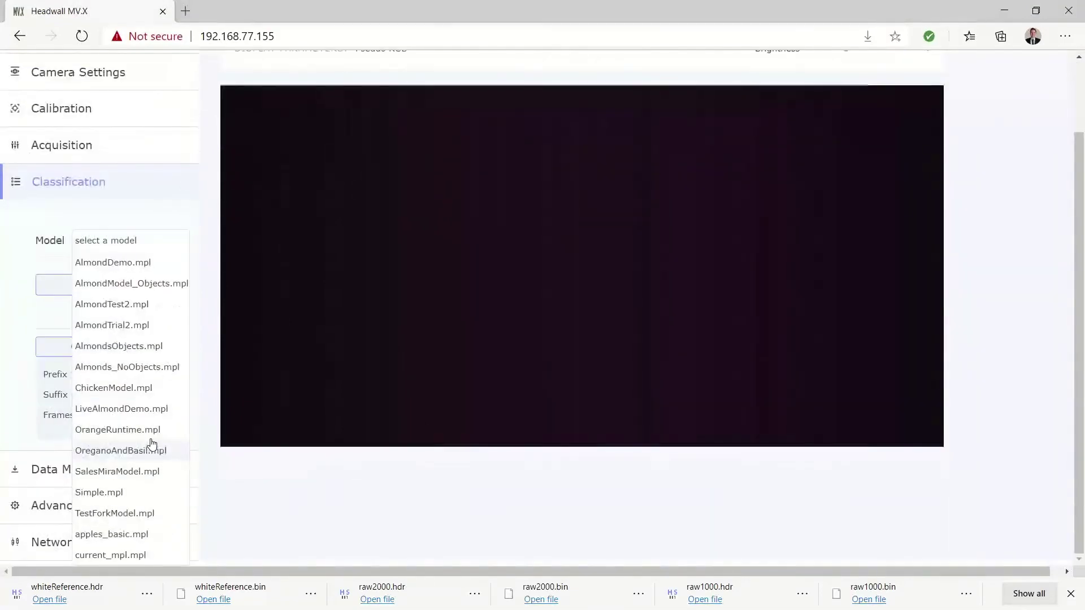
pyautogui.click(142, 411)
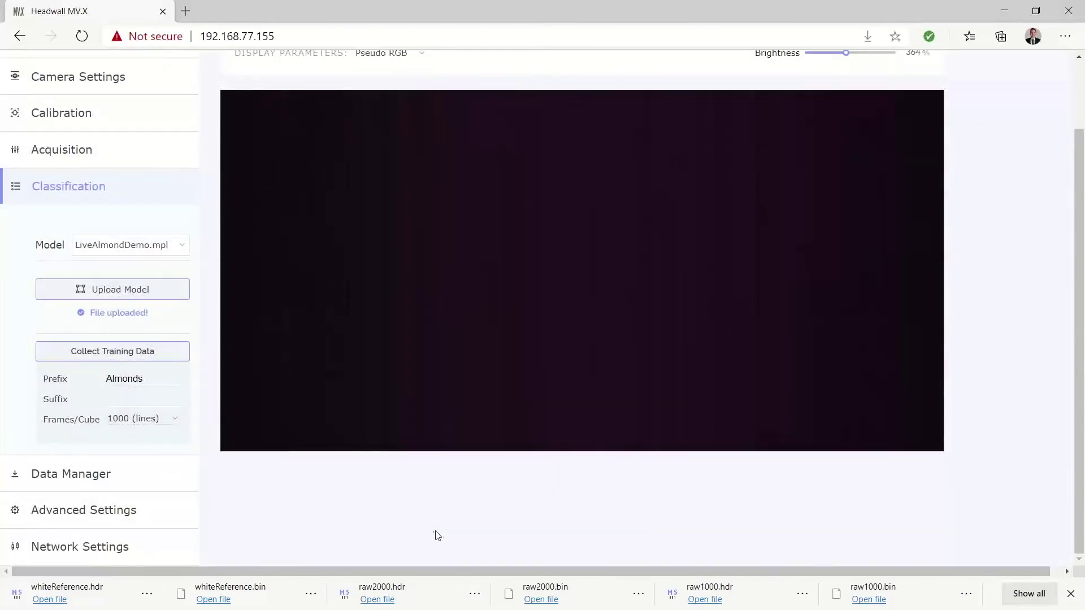
pyautogui.scroll(2, 440, 539)
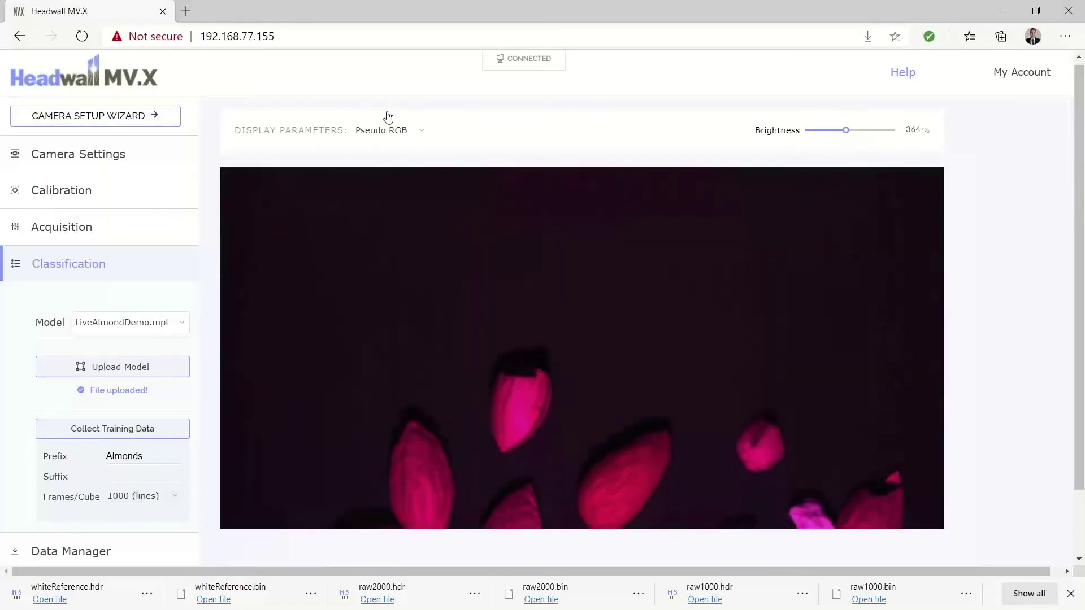
# Switch the Display Parameters view to Classified to colour almonds, shells, rocks and background
pyautogui.click(388, 173)
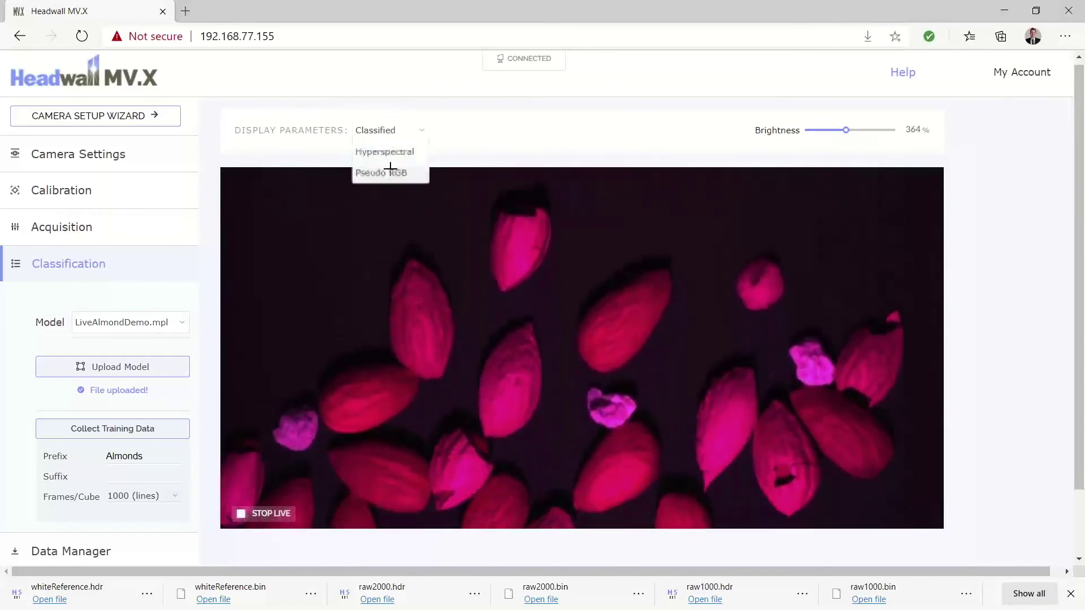